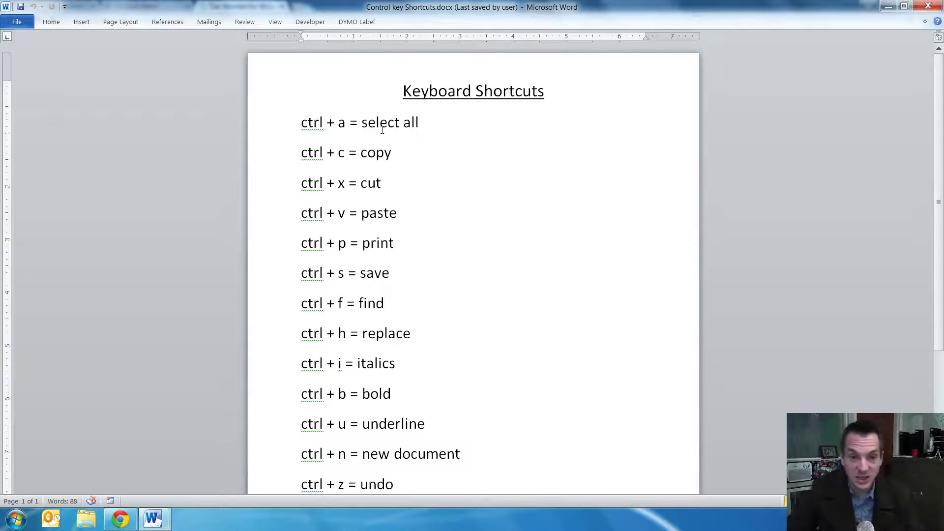
Switch from Chrome back to the Control key Shortcuts document in Word
{"action": "key", "text": "alt+Tab"}
{"action": "key", "text": "alt+Tab"}
{"action": "mouse_move", "coordinate": [153, 518]}
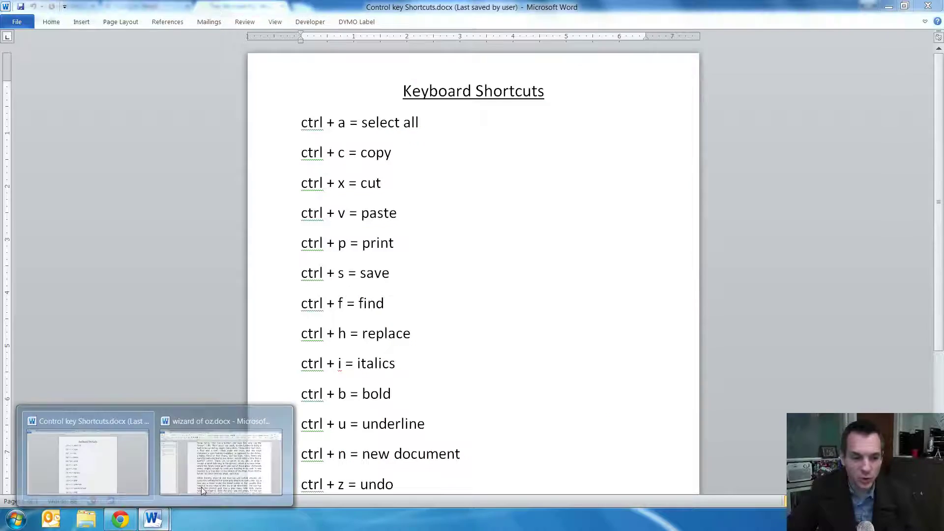
{"action": "left_click", "coordinate": [202, 486]}
{"action": "scroll", "coordinate": [439, 205], "scroll_direction": "down", "scroll_amount": 1}
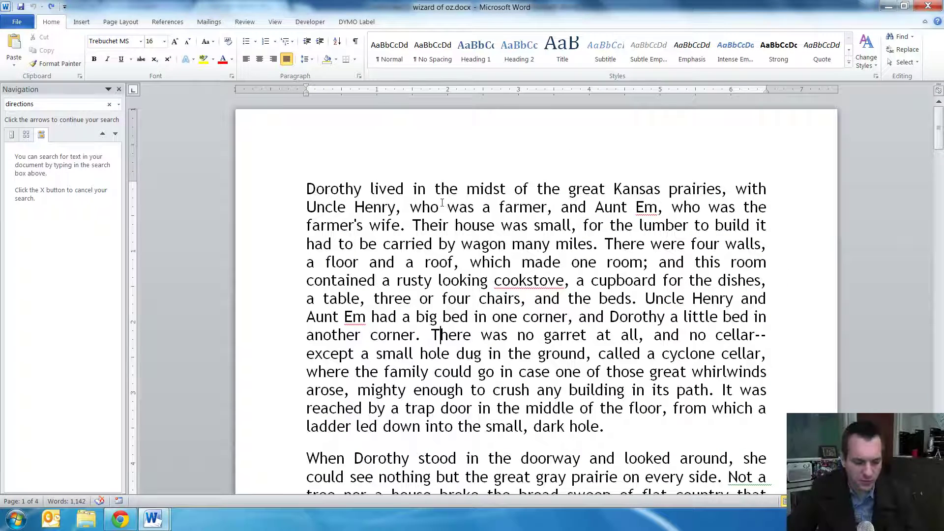
{"action": "key", "text": "ctrl+a"}
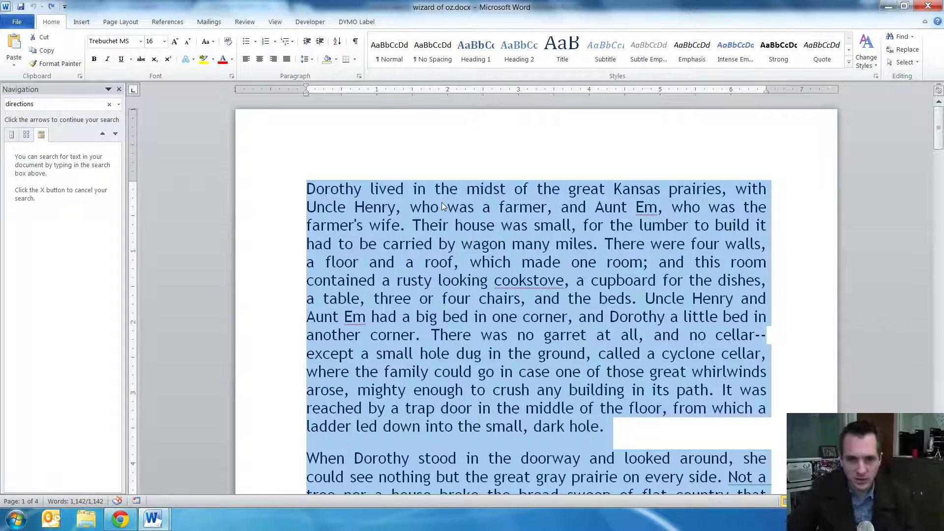
{"action": "scroll", "coordinate": [441, 204], "scroll_direction": "down", "scroll_amount": 6}
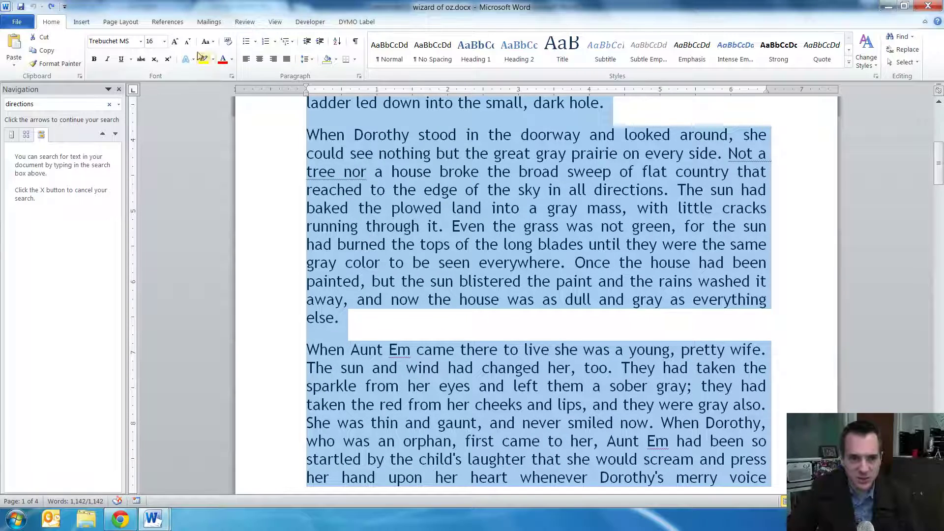
{"action": "left_click", "coordinate": [187, 42]}
{"action": "left_click", "coordinate": [175, 42]}
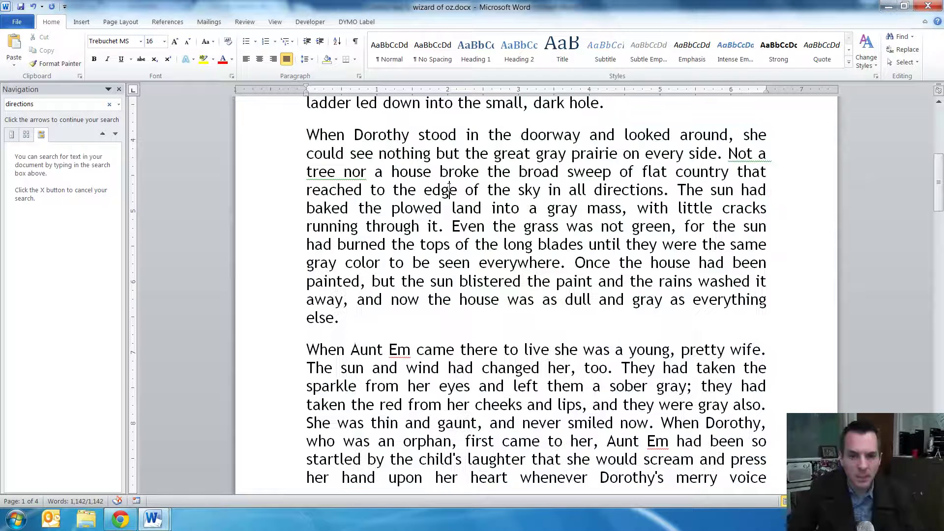
{"action": "left_click", "coordinate": [464, 190]}
{"action": "scroll", "coordinate": [466, 230], "scroll_direction": "up", "scroll_amount": 2}
{"action": "scroll", "coordinate": [465, 230], "scroll_direction": "up", "scroll_amount": 3}
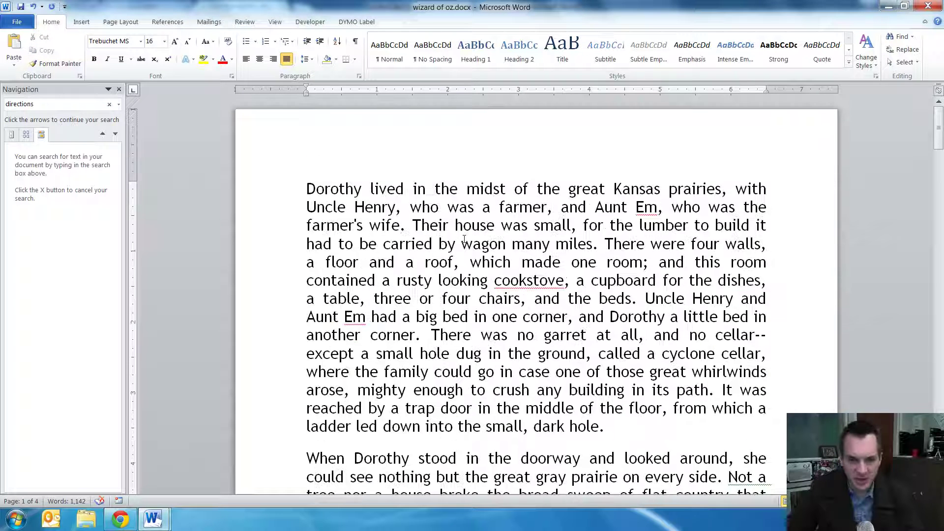
{"action": "double_click", "coordinate": [479, 190]}
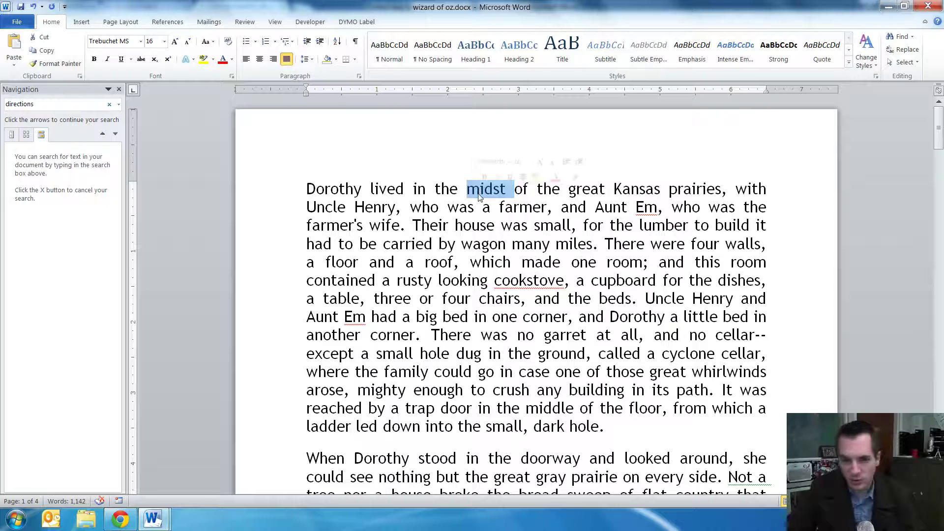
{"action": "triple_click", "coordinate": [464, 260]}
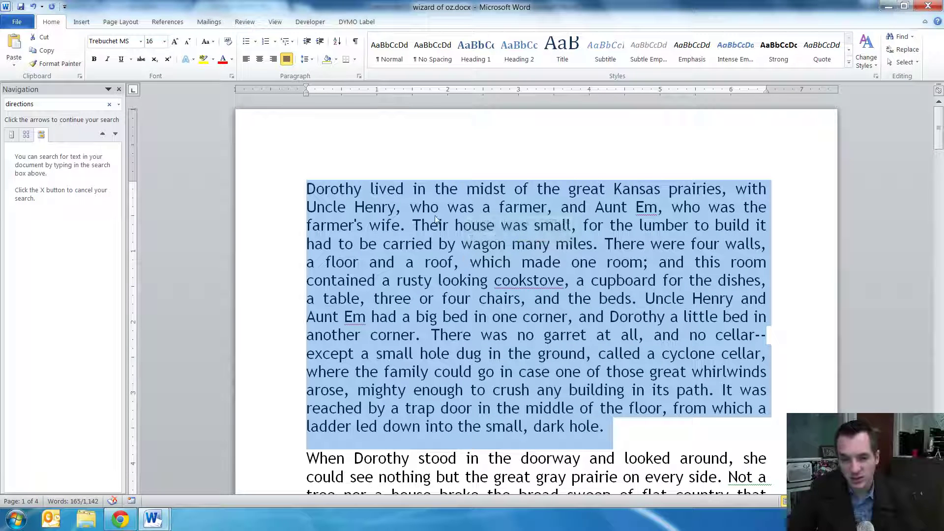
{"action": "left_click", "coordinate": [480, 261]}
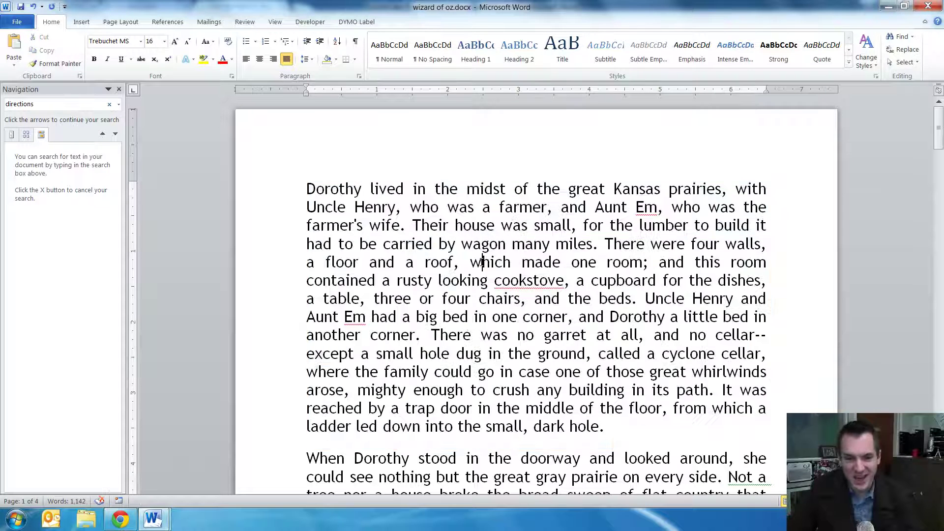
{"action": "triple_click", "coordinate": [480, 261]}
{"action": "left_click", "coordinate": [480, 262]}
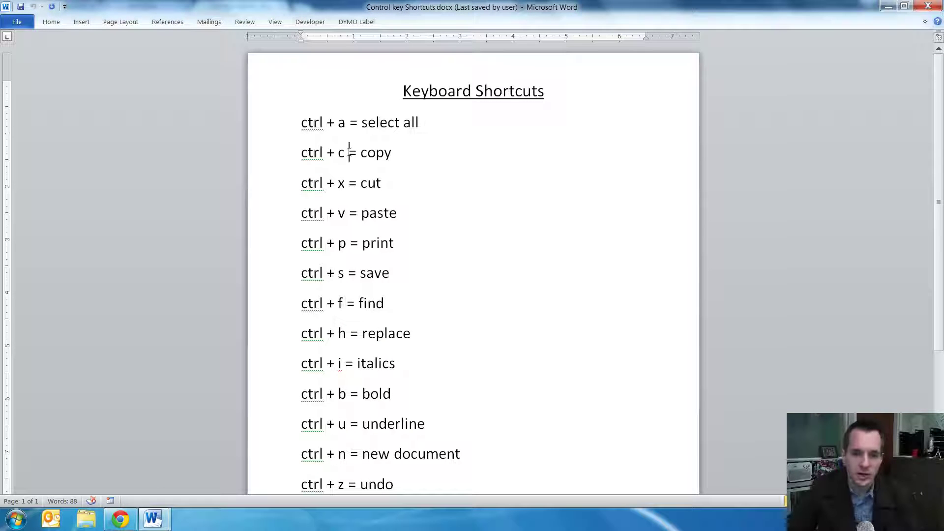
Highlight the copy, cut and paste shortcut lines, then select the word Dorothy
{"action": "triple_click", "coordinate": [349, 152]}
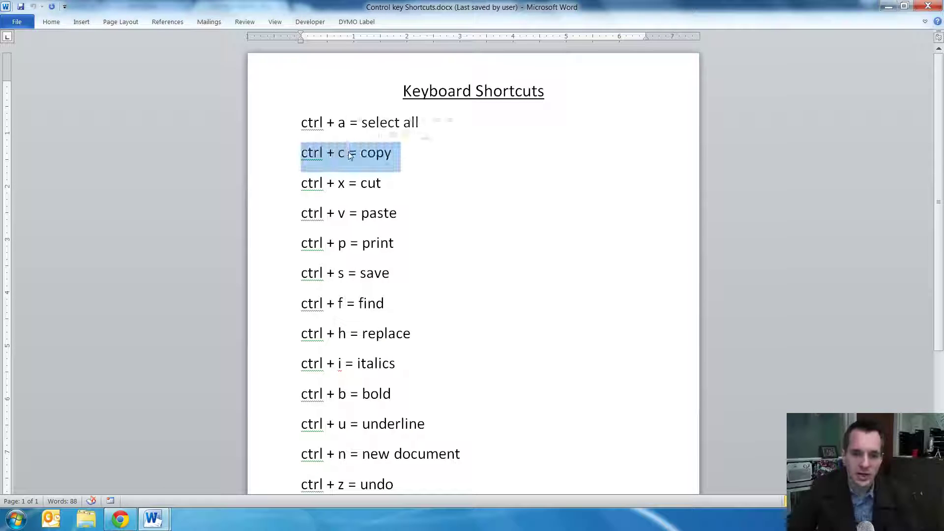
{"action": "triple_click", "coordinate": [346, 177]}
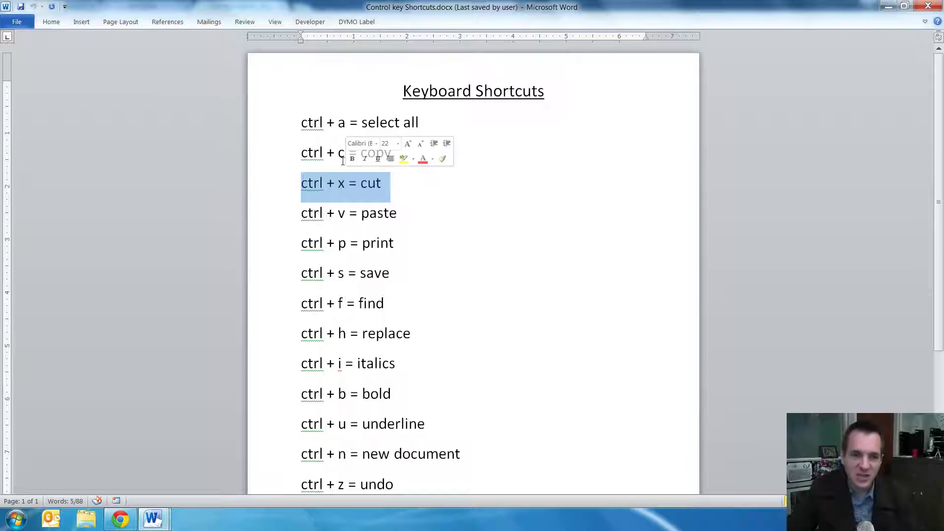
{"action": "triple_click", "coordinate": [341, 214]}
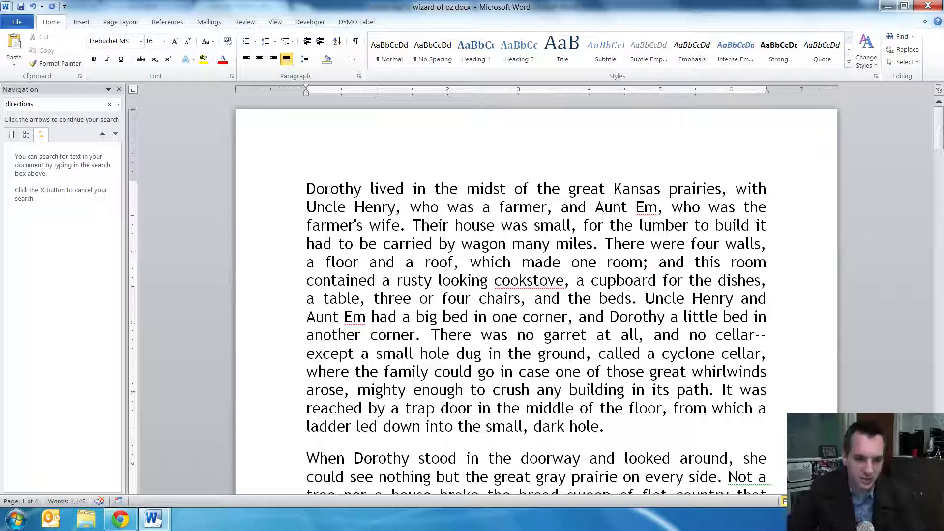
{"action": "double_click", "coordinate": [329, 191]}
{"action": "key", "text": "ctrl+c"}
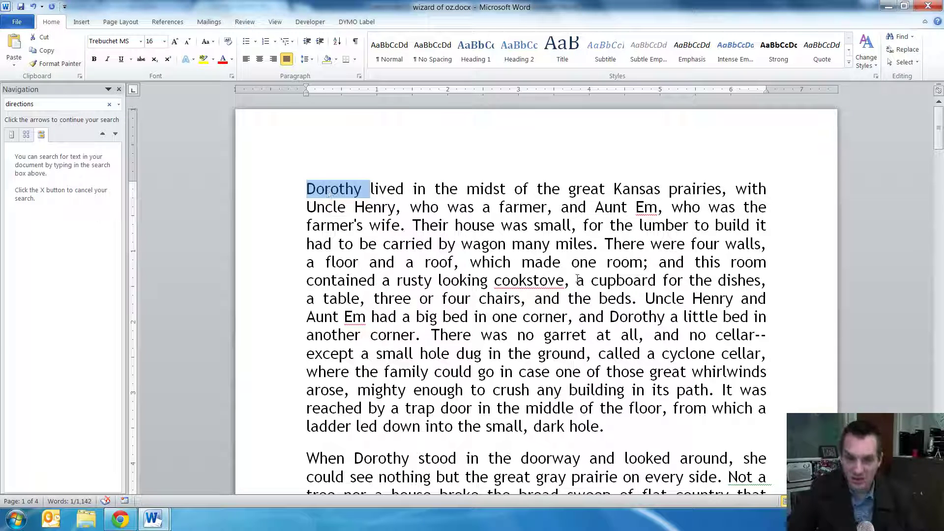
Paste Dorothy repeatedly at the end of the first paragraph after 'dark hole.'
{"action": "left_click", "coordinate": [634, 433]}
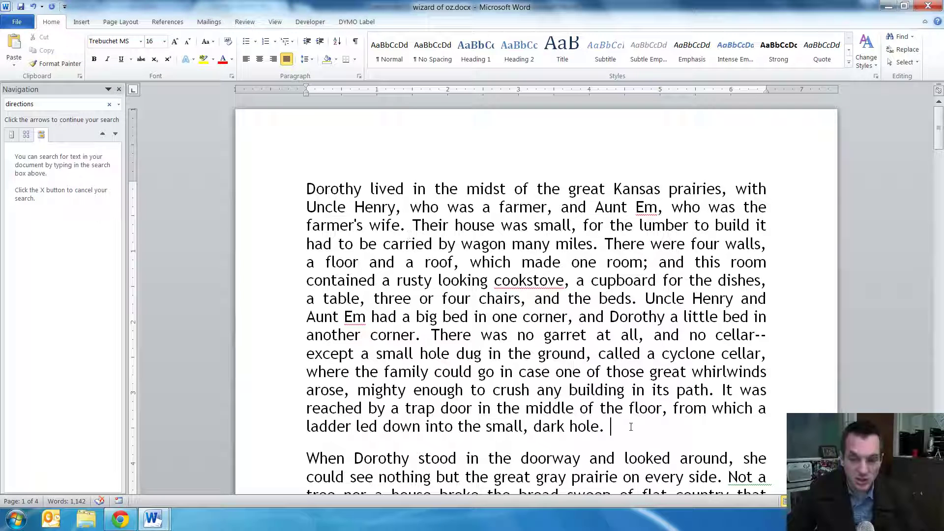
{"action": "key", "text": "ctrl+v"}
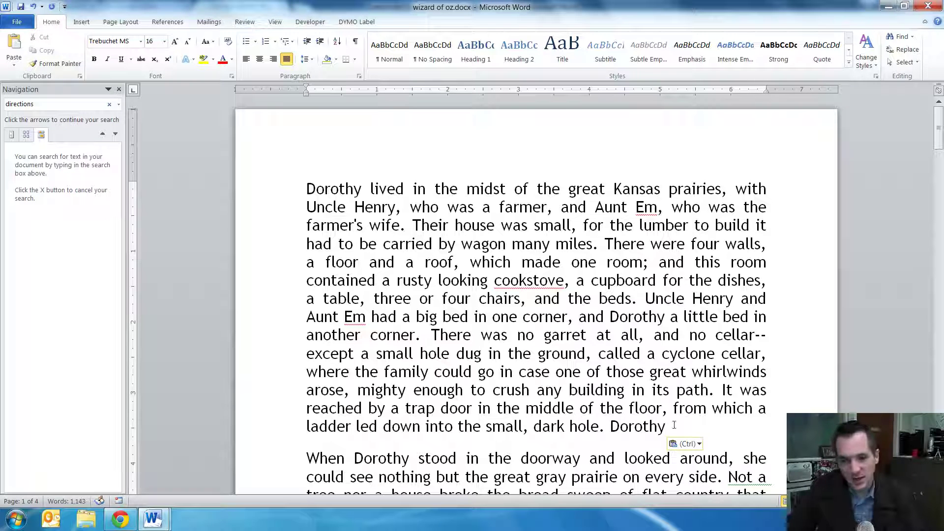
{"action": "key", "text": "ctrl+v"}
{"action": "key", "text": "ctrl+v"}
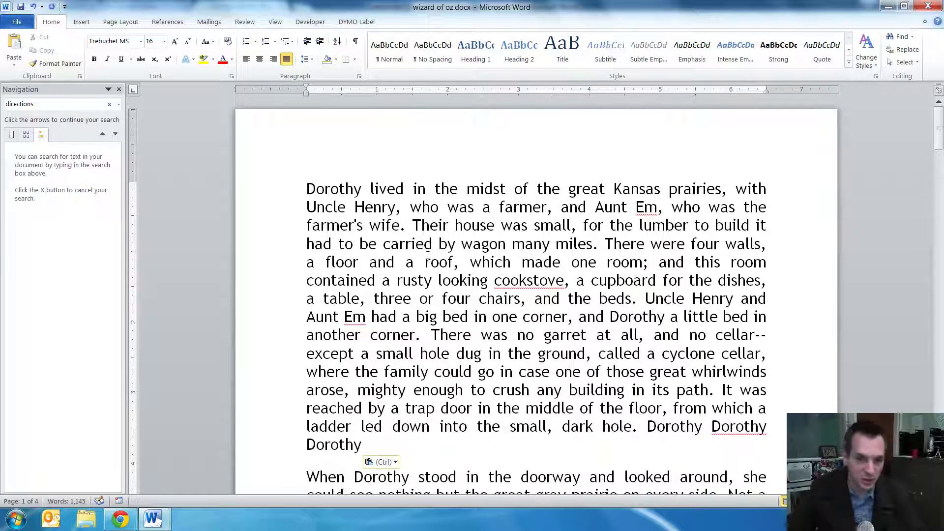
{"action": "left_click", "coordinate": [424, 262]}
Paste Dorothy several more times before the word 'roof'
{"action": "key", "text": "ctrl+v"}
{"action": "key", "text": "ctrl+v"}
{"action": "key", "text": "ctrl+v"}
{"action": "left_click", "coordinate": [454, 409]}
{"action": "key", "text": "ctrl+v"}
{"action": "key", "text": "ctrl+v"}
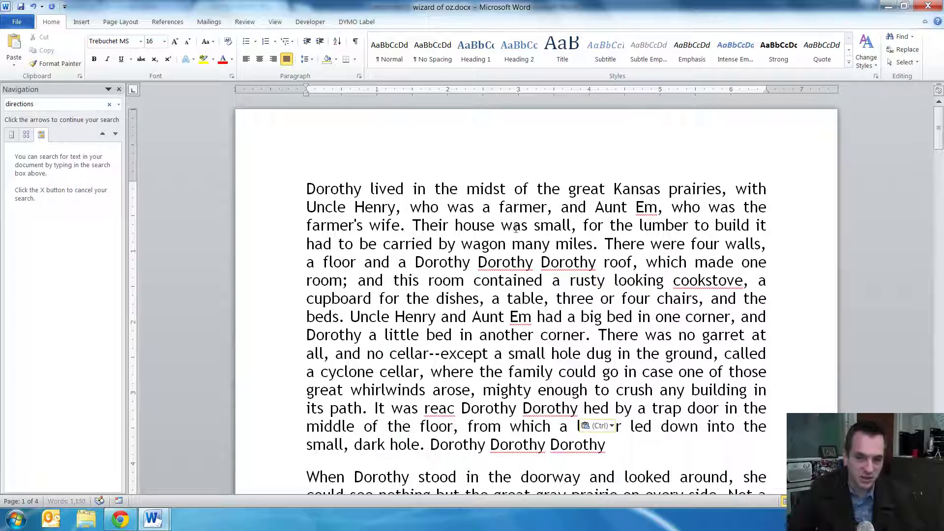
{"action": "left_click", "coordinate": [513, 225]}
{"action": "key", "text": "ctrl+v"}
{"action": "key", "text": "ctrl+v"}
{"action": "left_click", "coordinate": [584, 266]}
{"action": "key", "text": "ctrl+v"}
{"action": "key", "text": "ctrl+v"}
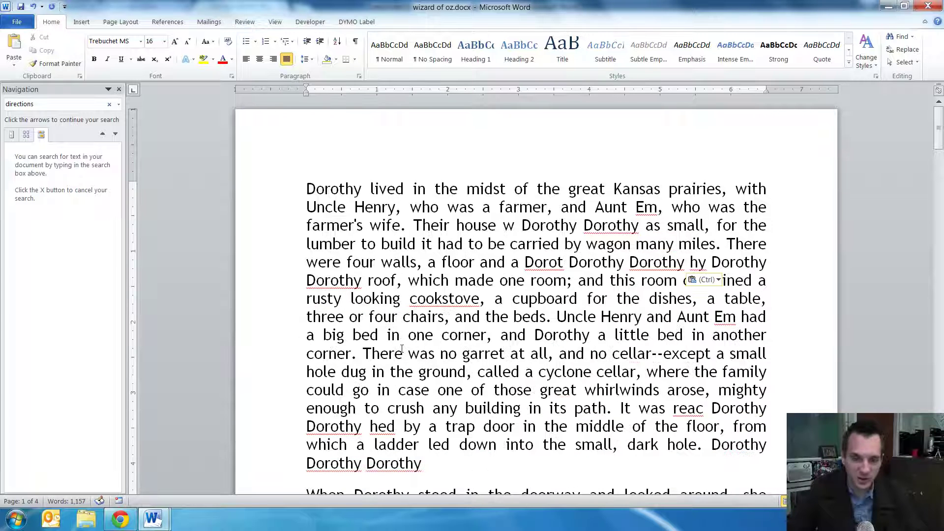
Undo the extra Dorothy pastes with Ctrl+Z
{"action": "left_click", "coordinate": [403, 353]}
{"action": "key", "text": "ctrl+z"}
{"action": "key", "text": "ctrl+z"}
{"action": "key", "text": "ctrl+z"}
{"action": "key", "text": "ctrl+z"}
{"action": "key", "text": "ctrl+z"}
{"action": "key", "text": "ctrl+z"}
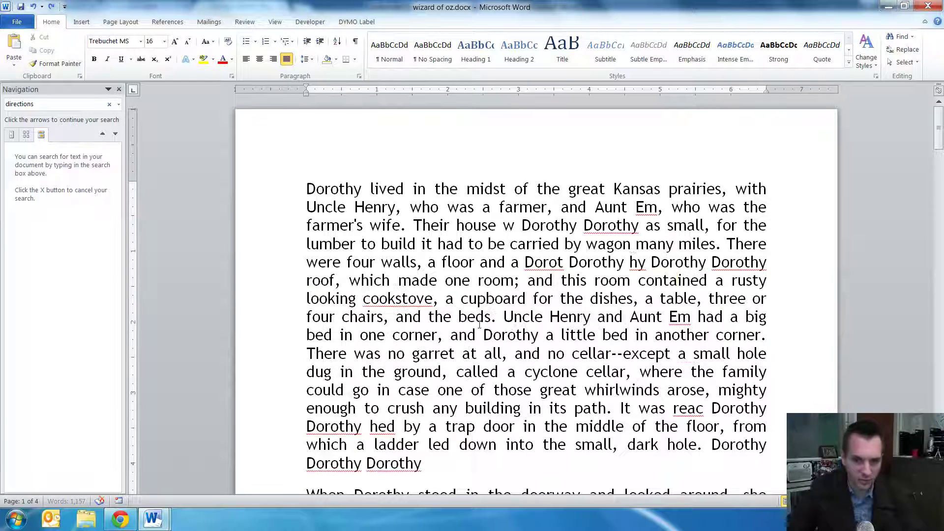
{"action": "key", "text": "ctrl+z"}
{"action": "key", "text": "ctrl+z"}
{"action": "key", "text": "ctrl+z"}
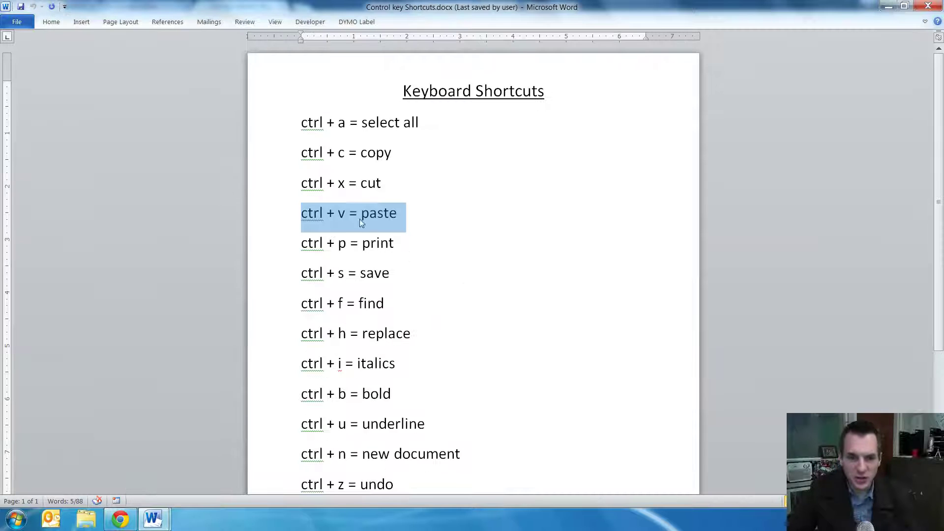
Cut the paragraph's opening sentence and paste it over the trailing Dorothy words
{"action": "triple_click", "coordinate": [357, 183]}
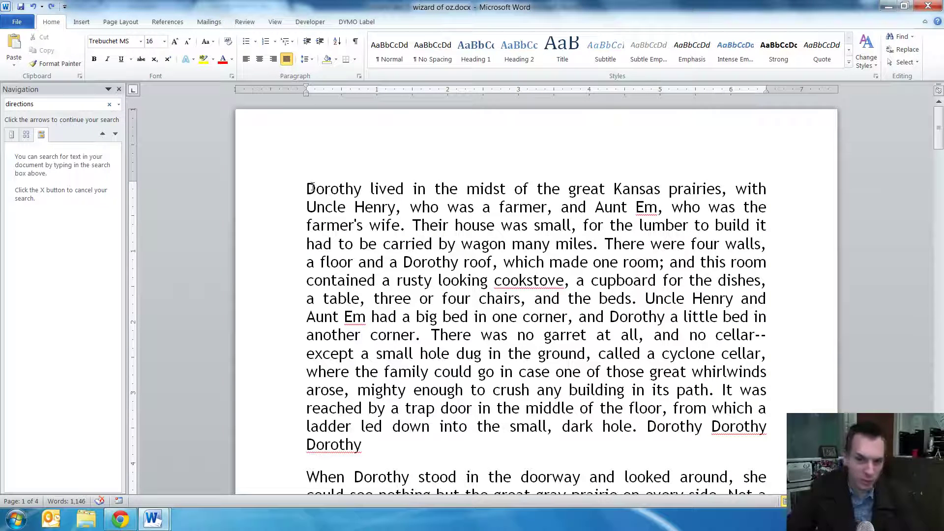
{"action": "left_click_drag", "start_coordinate": [309, 188], "coordinate": [408, 231]}
{"action": "key", "text": "ctrl+c"}
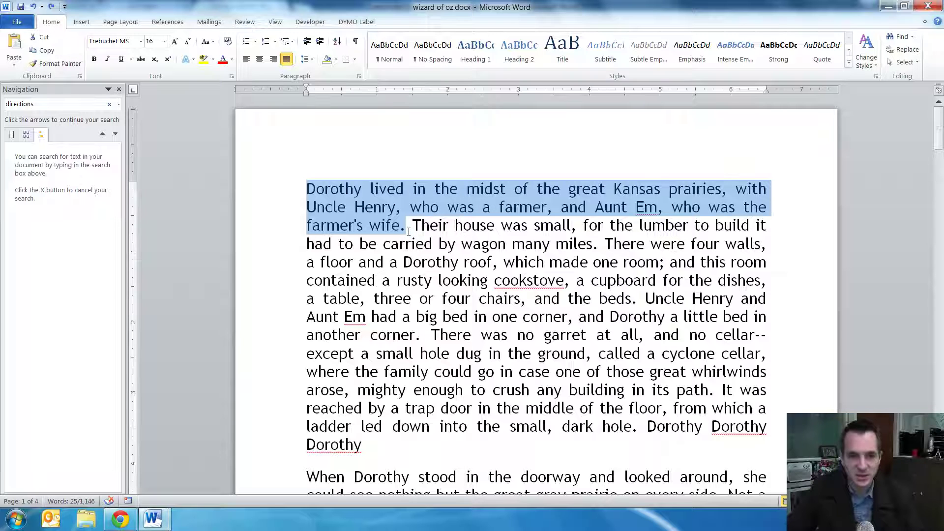
{"action": "key", "text": "Delete"}
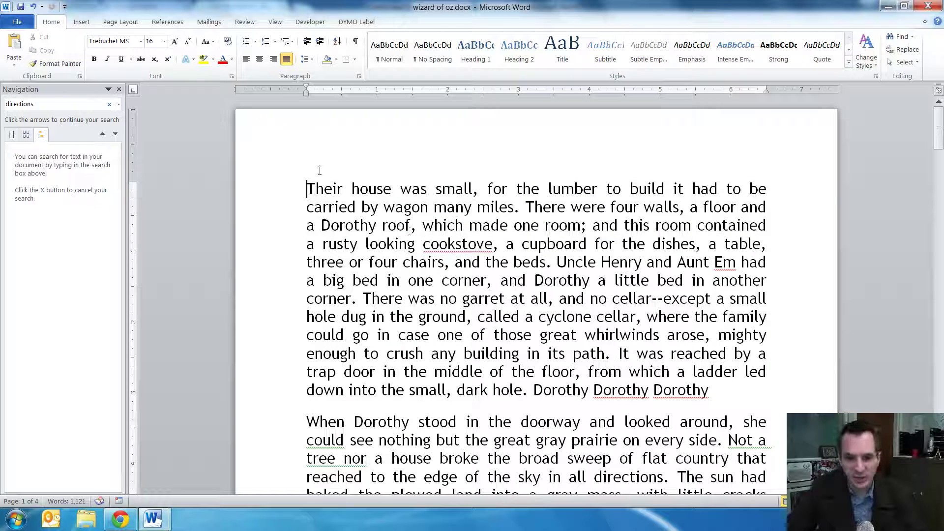
{"action": "left_click_drag", "start_coordinate": [709, 391], "coordinate": [534, 387]}
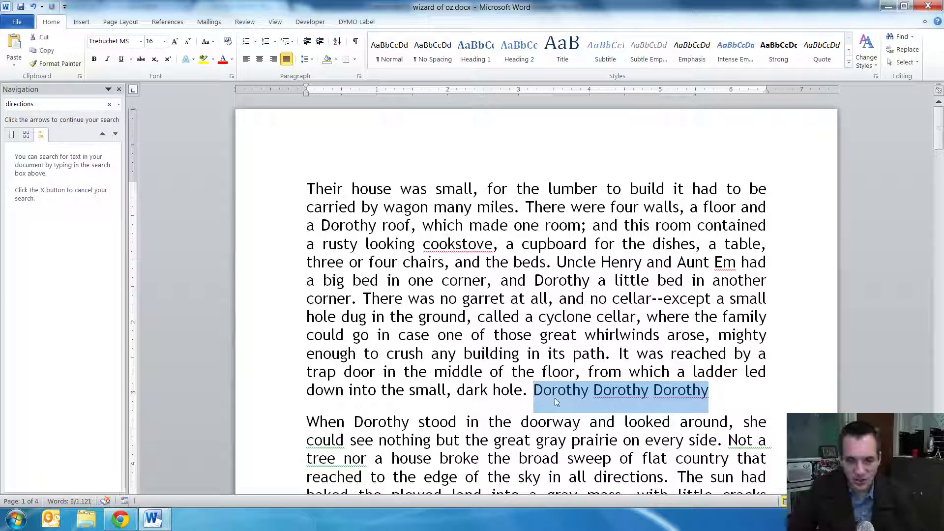
{"action": "key", "text": "ctrl+v"}
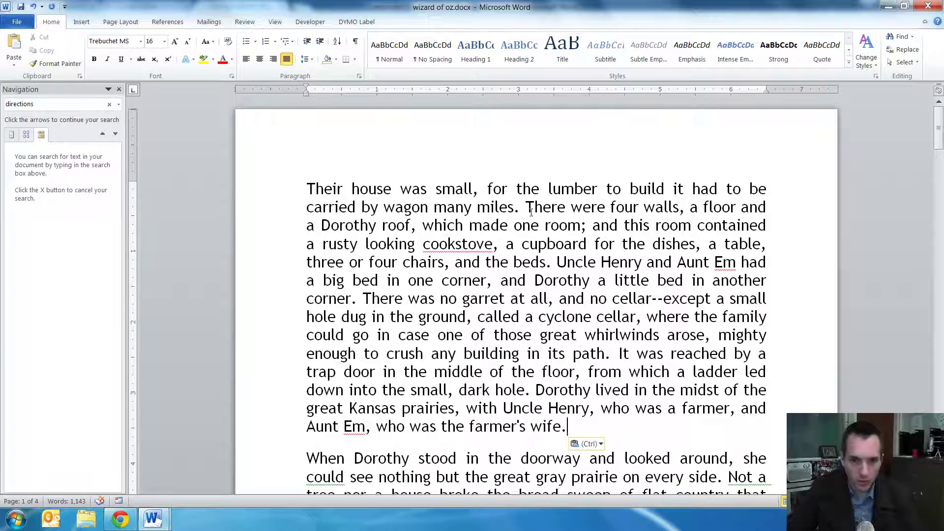
Paste the cut sentence again before 'There' and at the paragraph start
{"action": "left_click", "coordinate": [526, 206]}
{"action": "key", "text": "ctrl+v"}
{"action": "left_click", "coordinate": [309, 185]}
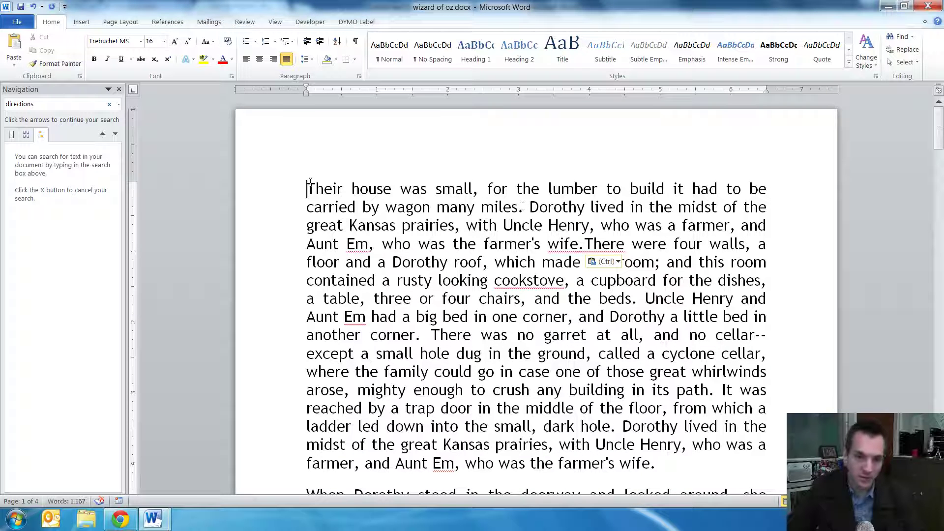
{"action": "key", "text": "ctrl+v"}
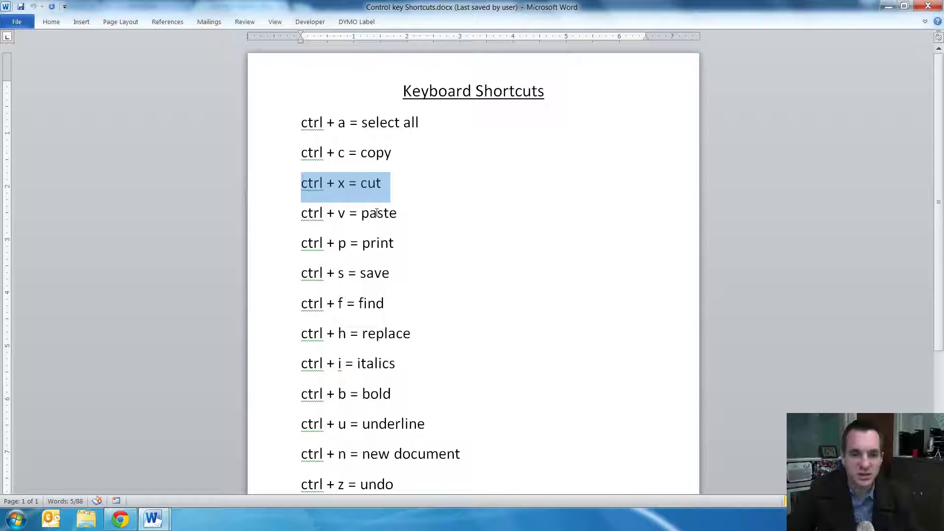
Highlight the 'ctrl + v = paste' and 'ctrl + p = print' shortcut lines
{"action": "double_click", "coordinate": [376, 213]}
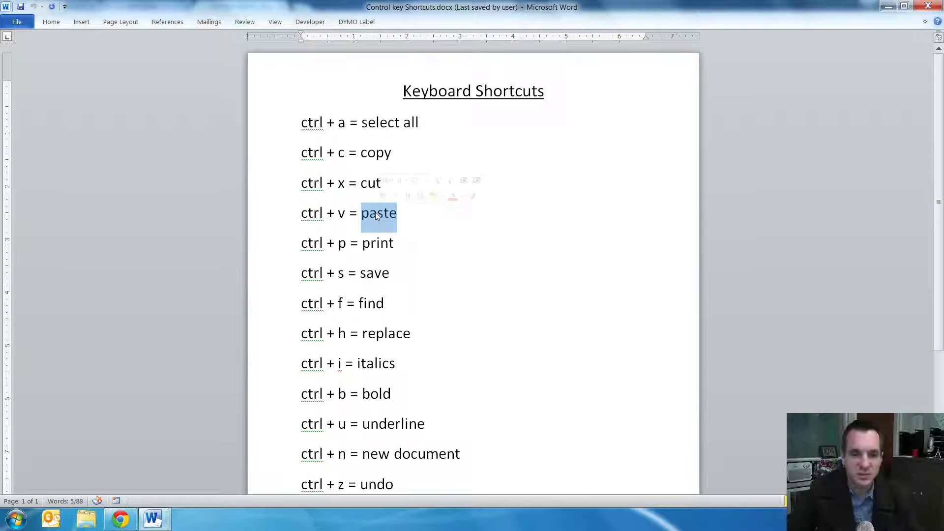
{"action": "triple_click", "coordinate": [376, 211]}
{"action": "left_click", "coordinate": [339, 269]}
{"action": "triple_click", "coordinate": [341, 244]}
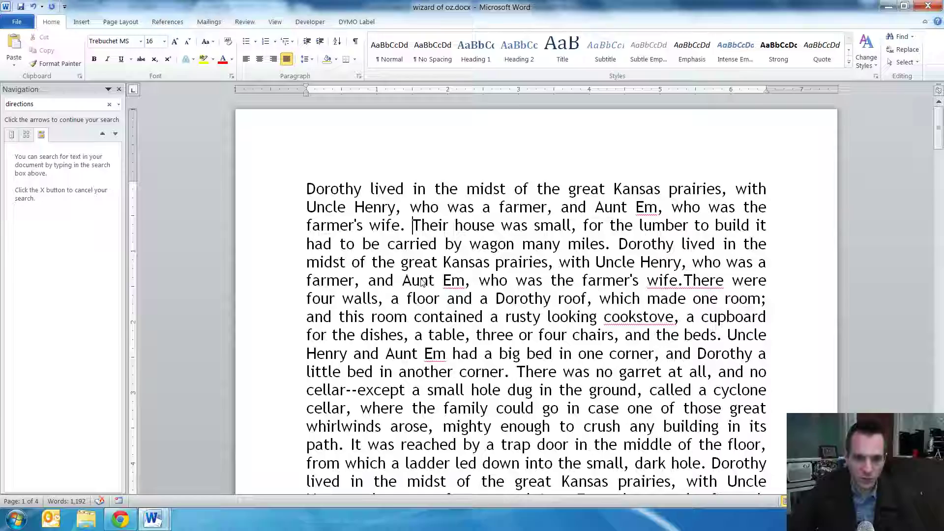
Bring up Print settings with Ctrl+P, back out, and switch to the Oz page in Chrome
{"action": "key", "text": "ctrl+p"}
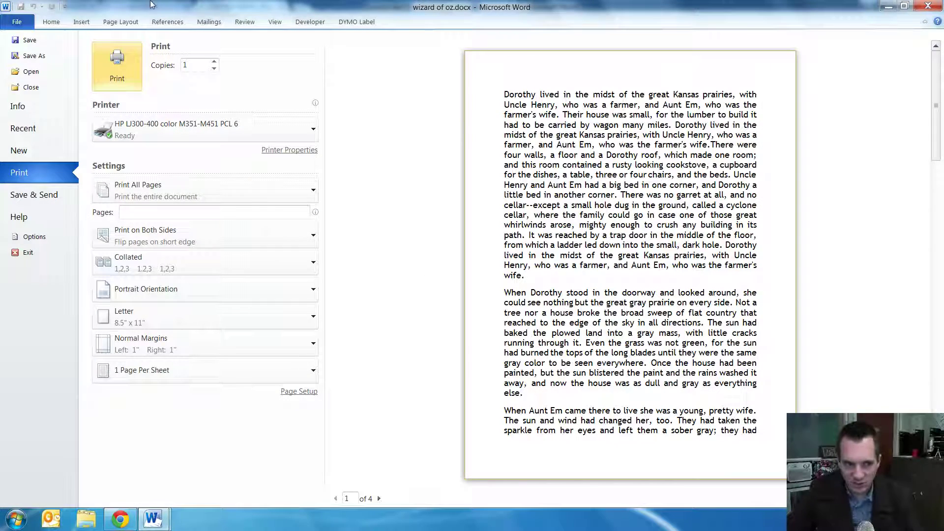
{"action": "left_click", "coordinate": [30, 40]}
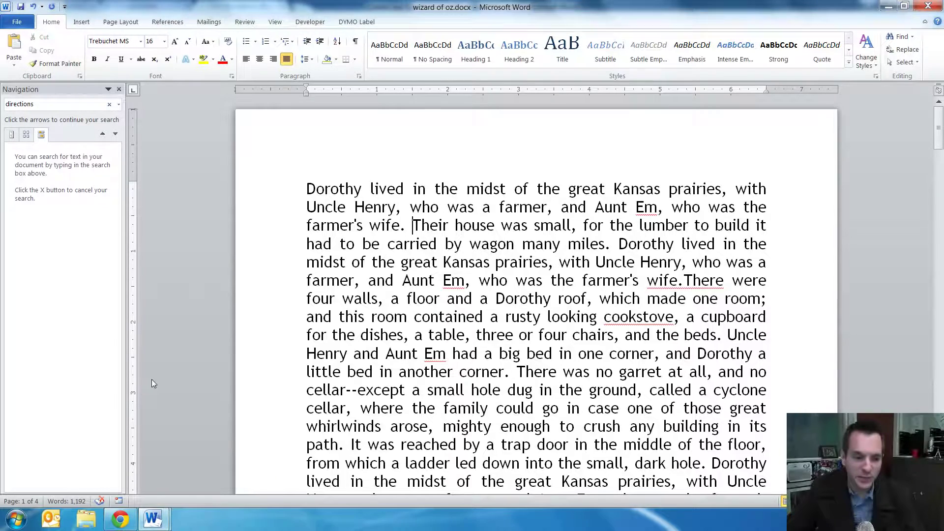
{"action": "left_click", "coordinate": [120, 519]}
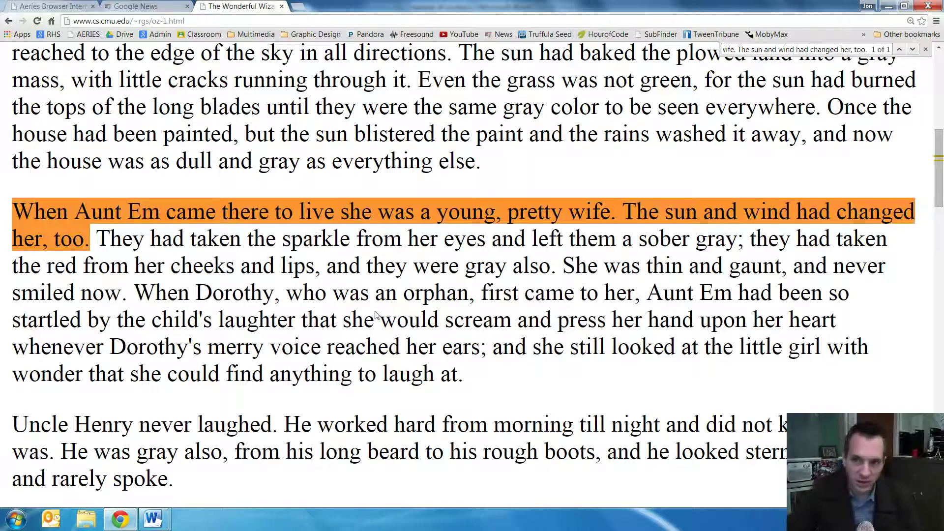
Preview printing the Oz chapter page, cancel it, and zoom the page out
{"action": "key", "text": "ctrl+p"}
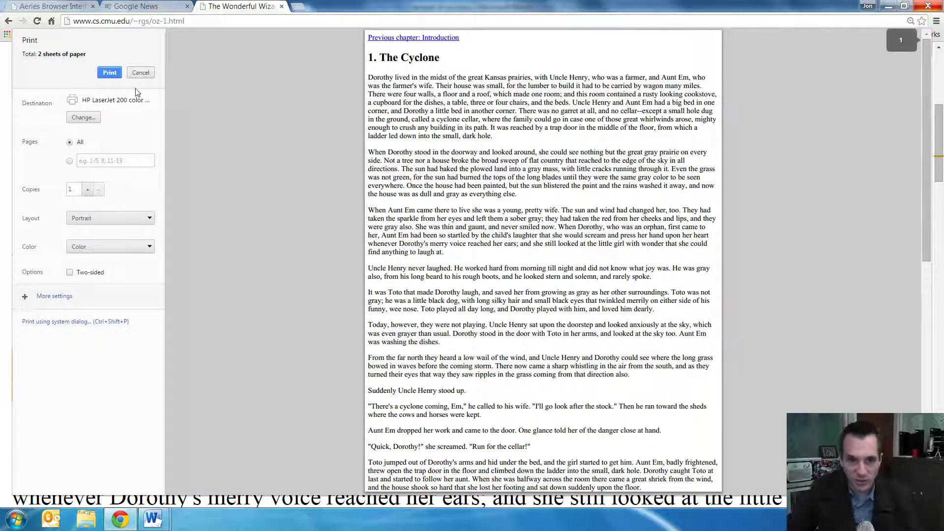
{"action": "left_click", "coordinate": [140, 72]}
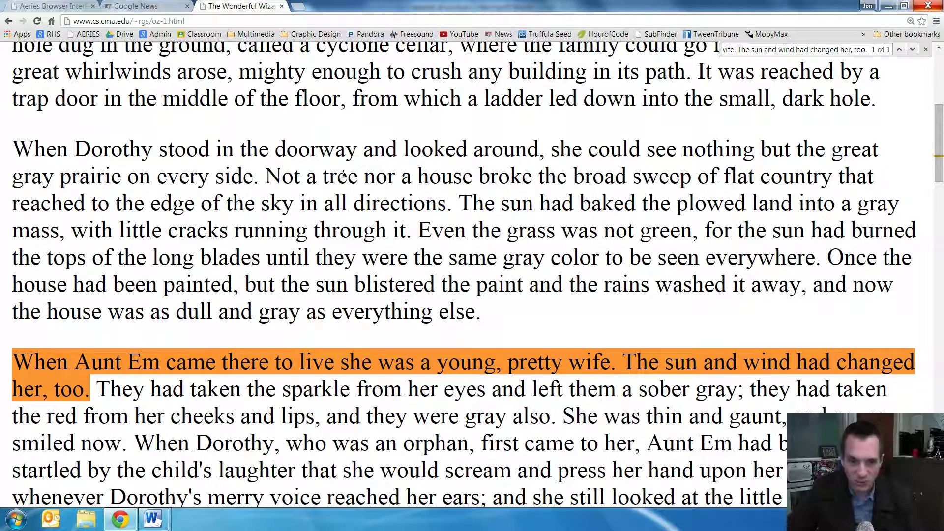
{"action": "key", "text": "ctrl+minus"}
Highlight the 'ctrl + s = save' line, then redo the last undone edit in the Oz document
{"action": "key", "text": "alt+Tab"}
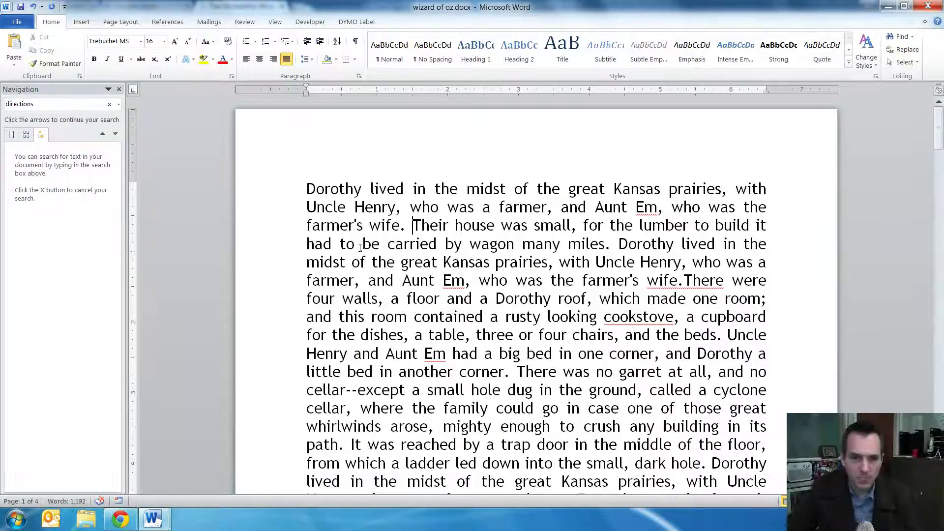
{"action": "scroll", "coordinate": [339, 227], "scroll_direction": "down", "scroll_amount": 1}
{"action": "mouse_move", "coordinate": [153, 519]}
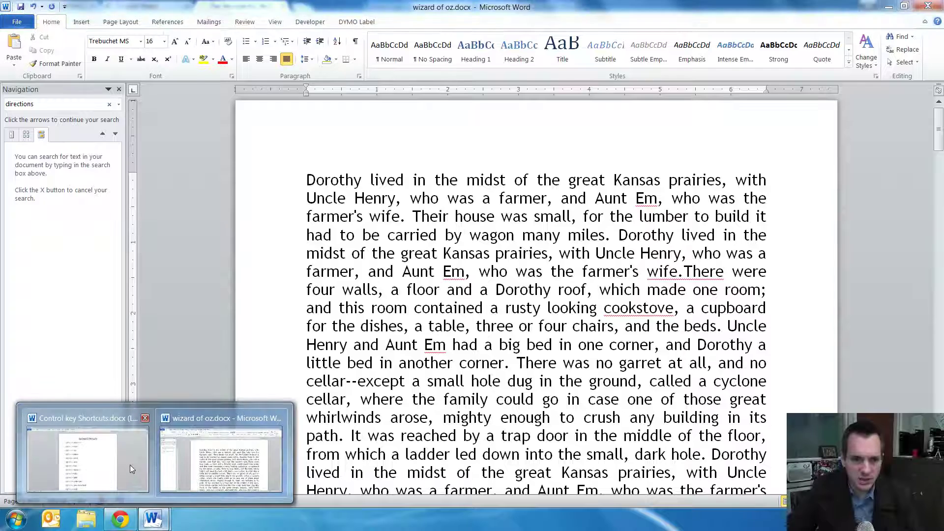
{"action": "left_click", "coordinate": [129, 465]}
{"action": "triple_click", "coordinate": [384, 272]}
{"action": "key", "text": "alt+Tab"}
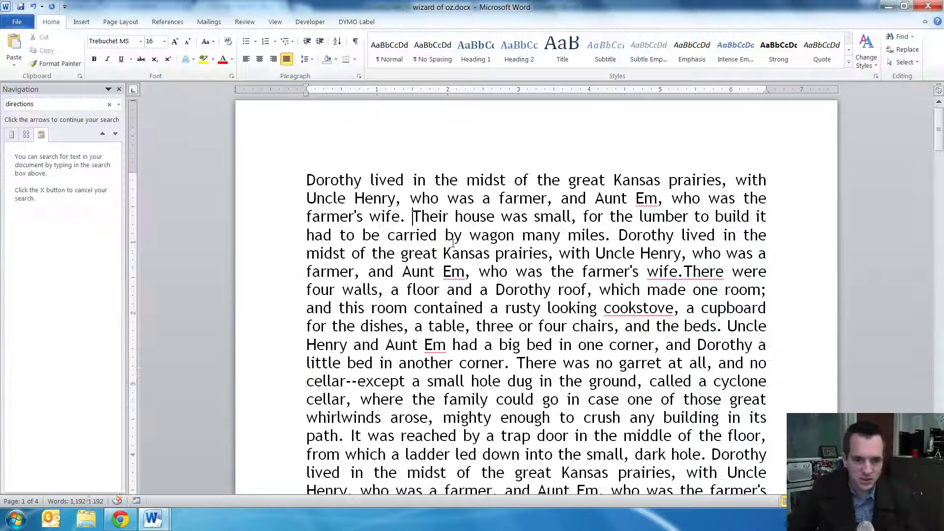
{"action": "key", "text": "ctrl+y"}
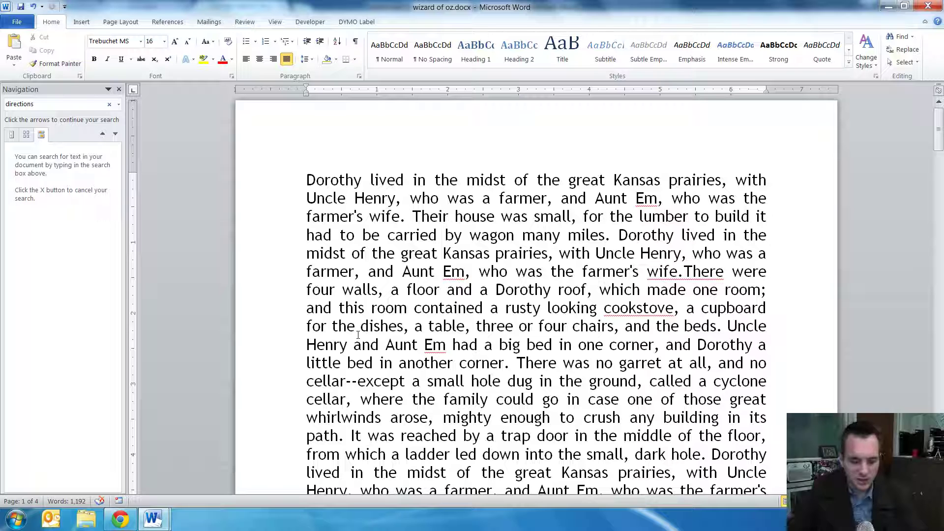
Create a new blank document with Ctrl+N, bring up Save As with Ctrl+S, and cancel
{"action": "key", "text": "ctrl+n"}
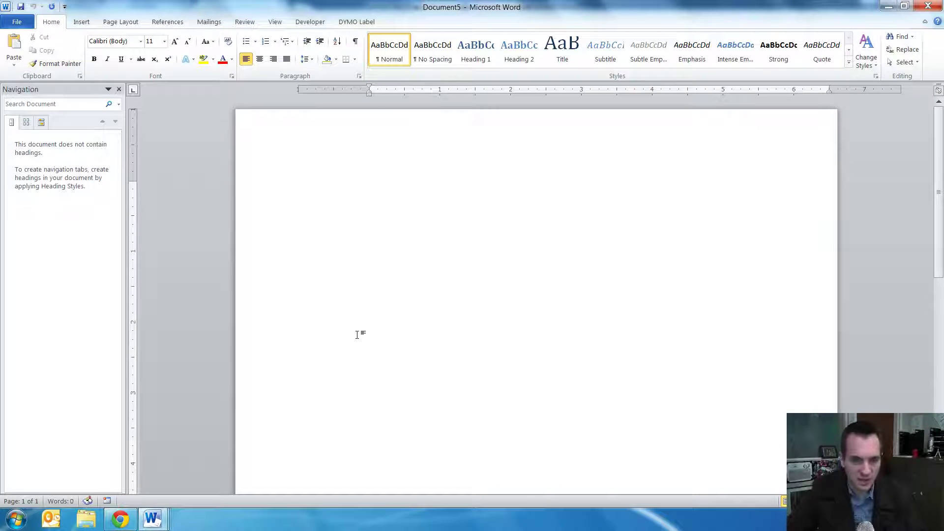
{"action": "key", "text": "ctrl+s"}
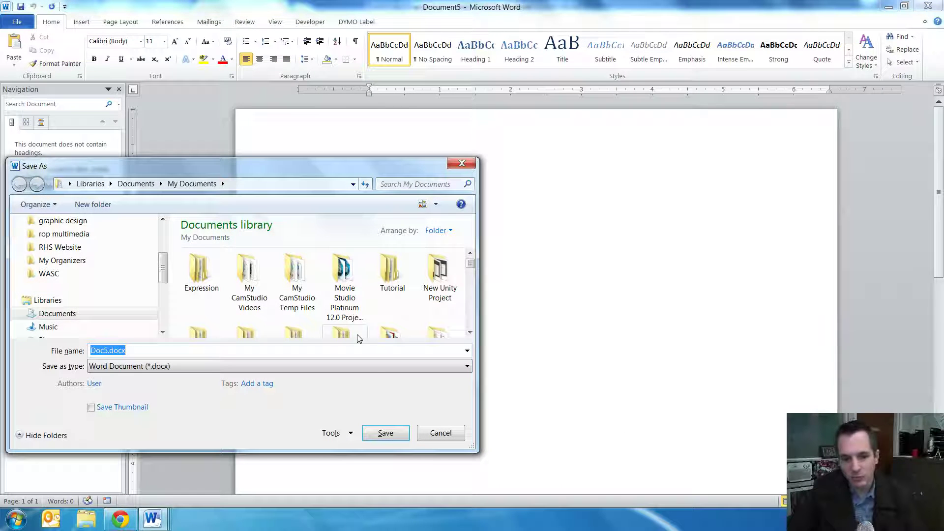
{"action": "left_click", "coordinate": [449, 434]}
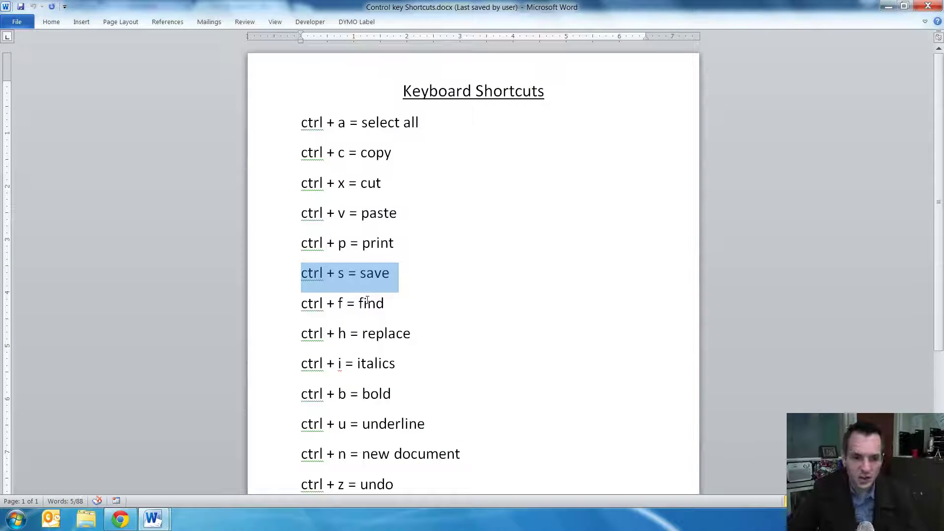
Highlight the 'ctrl + f = find' line, search for Dorothy then mighty, and select the single match
{"action": "triple_click", "coordinate": [368, 300]}
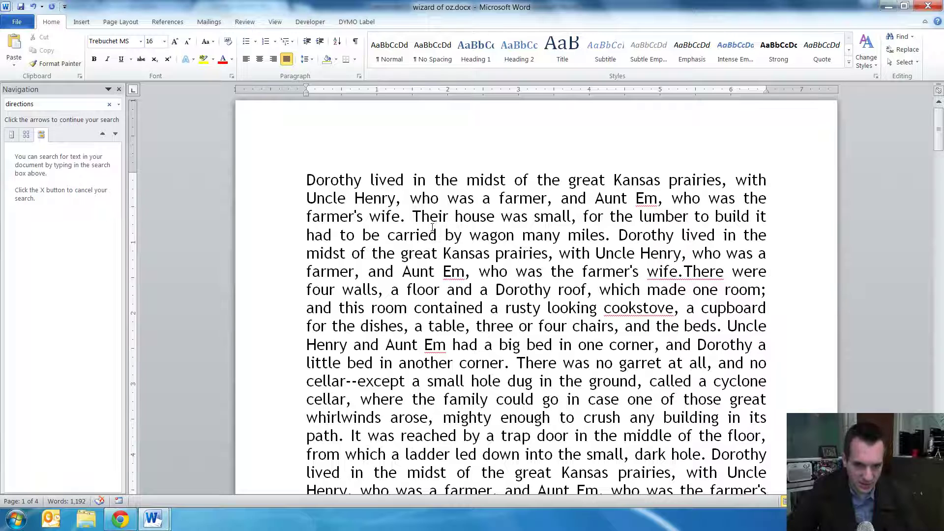
{"action": "key", "text": "ctrl+f"}
{"action": "type", "text": "Dorothy"}
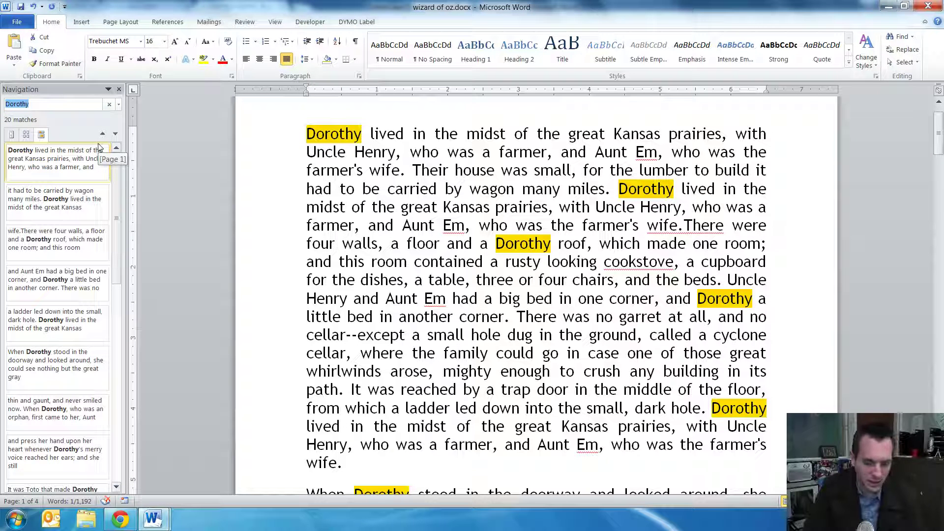
{"action": "type", "text": "mightyu"}
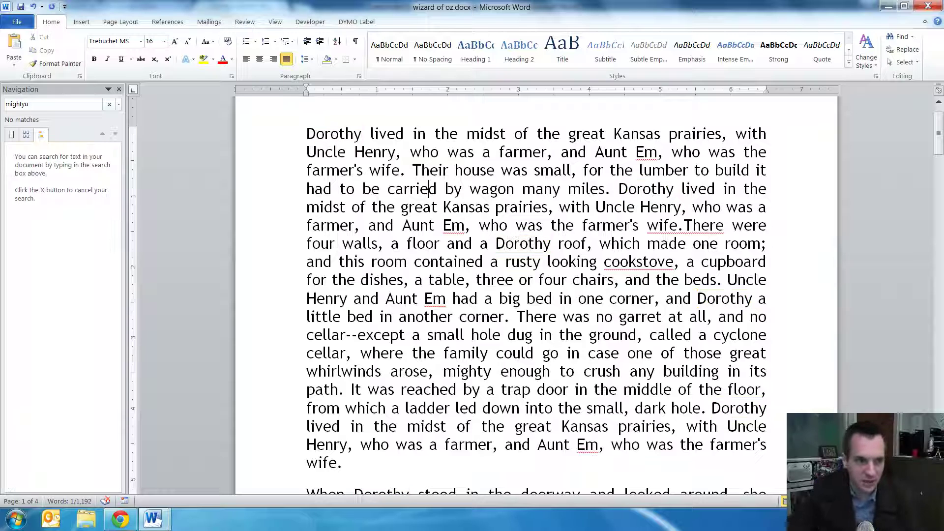
{"action": "key", "text": "BackSpace"}
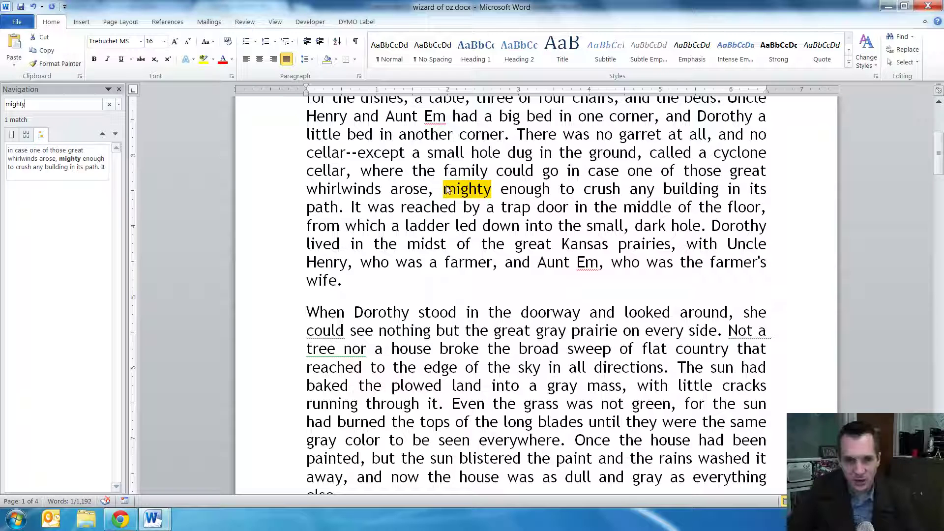
{"action": "left_click", "coordinate": [103, 135]}
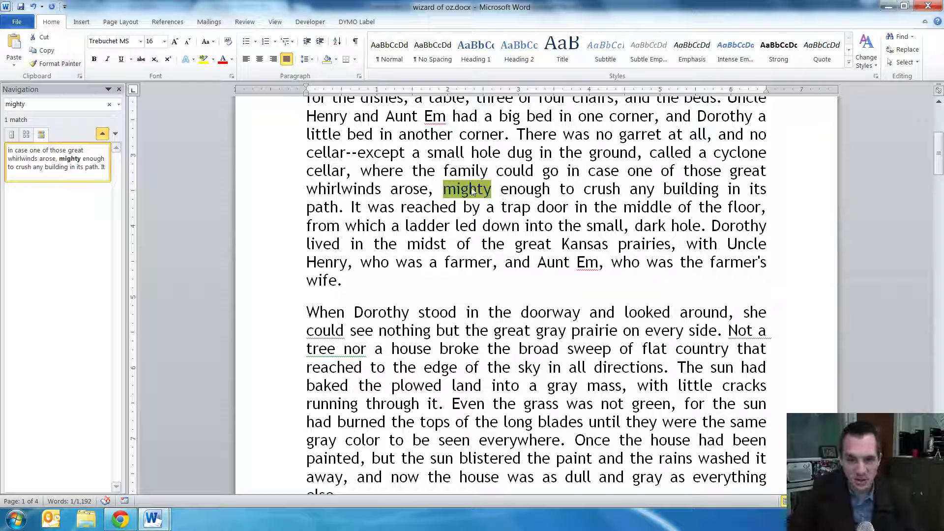
{"action": "key", "text": "alt+Tab"}
Find 'funny' on the Oz chapter page in Chrome, then return to Word
{"action": "left_click", "coordinate": [120, 519]}
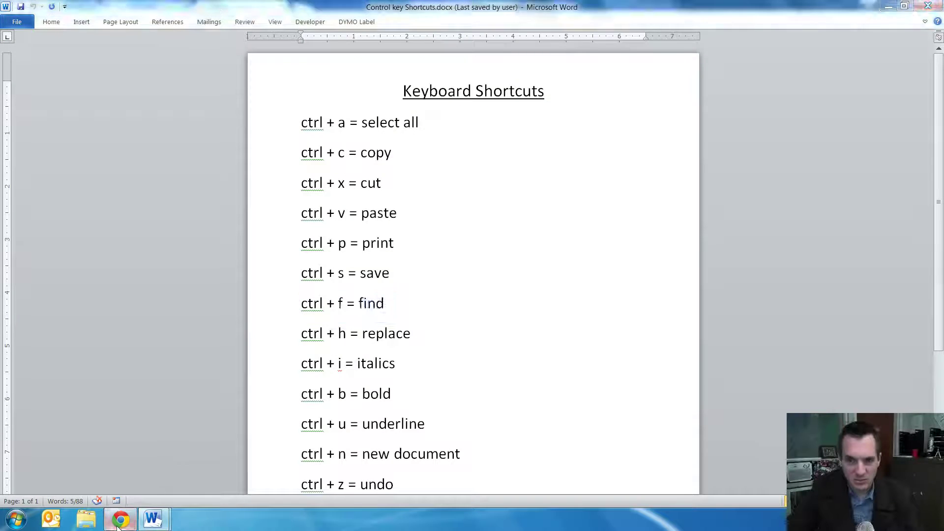
{"action": "key", "text": "ctrl+f"}
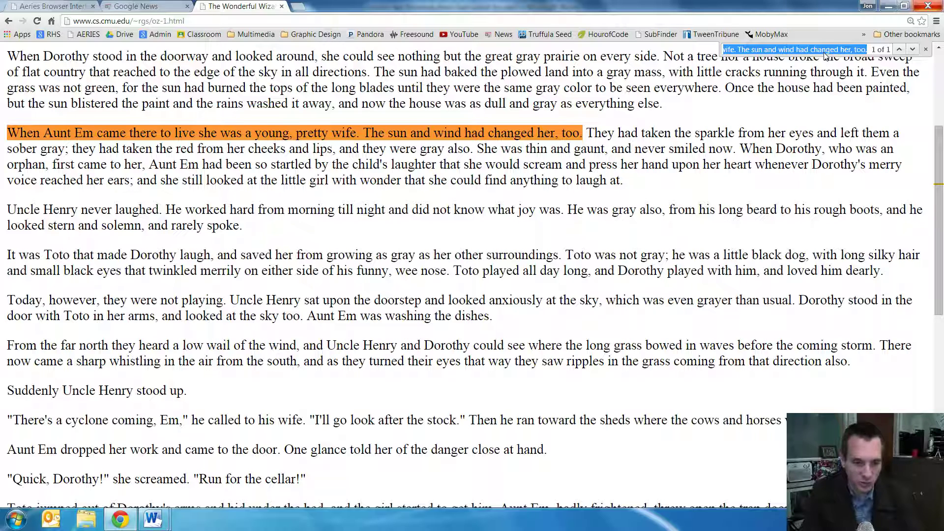
{"action": "type", "text": "funny"}
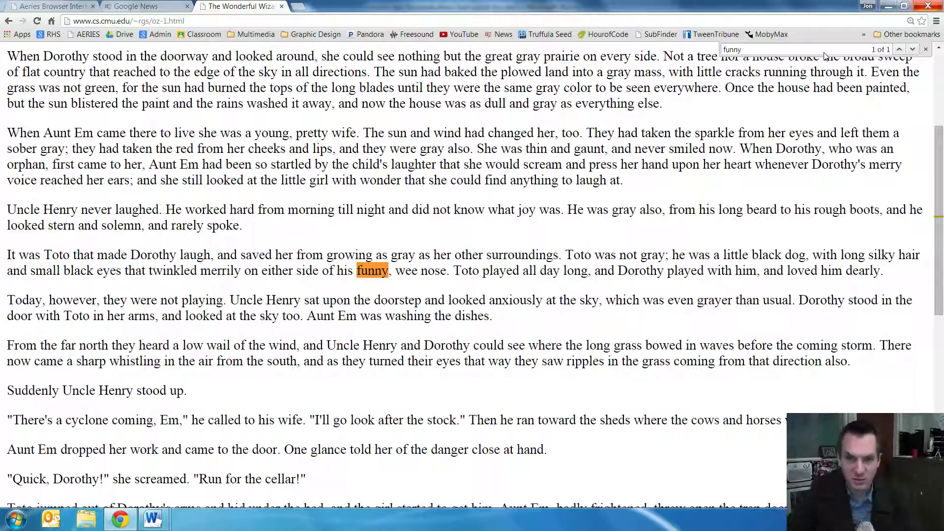
{"action": "scroll", "coordinate": [384, 315], "scroll_direction": "up", "scroll_amount": 4}
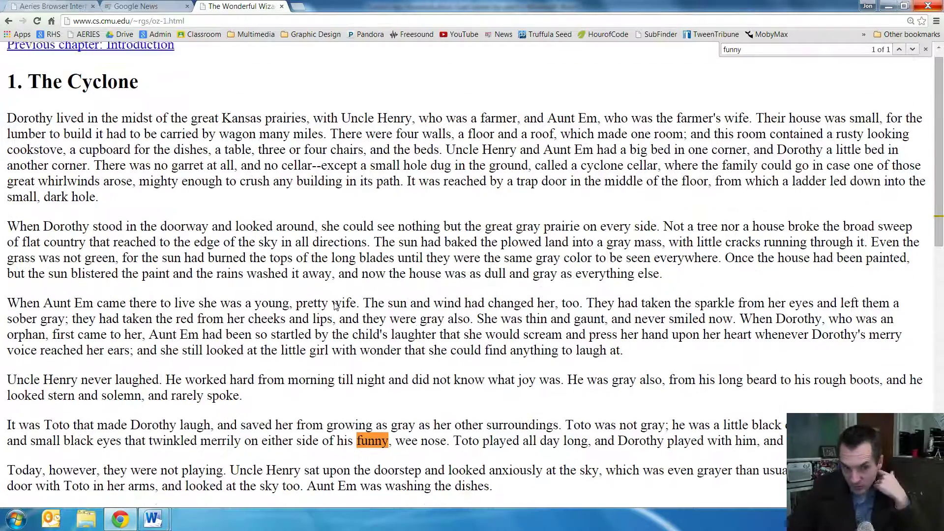
{"action": "scroll", "coordinate": [384, 315], "scroll_direction": "down", "scroll_amount": 4}
{"action": "scroll", "coordinate": [384, 315], "scroll_direction": "up", "scroll_amount": 4}
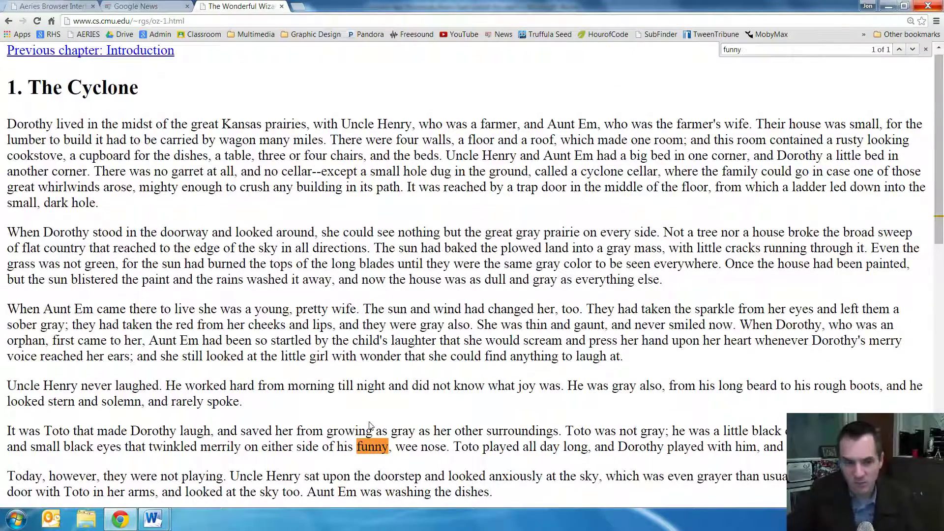
{"action": "key", "text": "alt+Tab"}
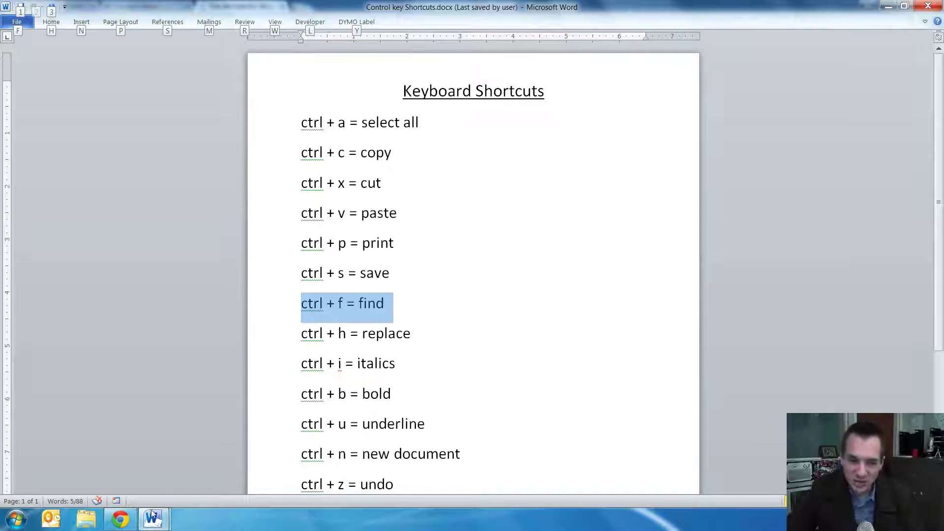
In wizard of oz.docx, select the 'When Dorothy stood in the doorway… every side.' sentence and copy it
{"action": "left_click", "coordinate": [153, 519]}
{"action": "left_click", "coordinate": [209, 455]}
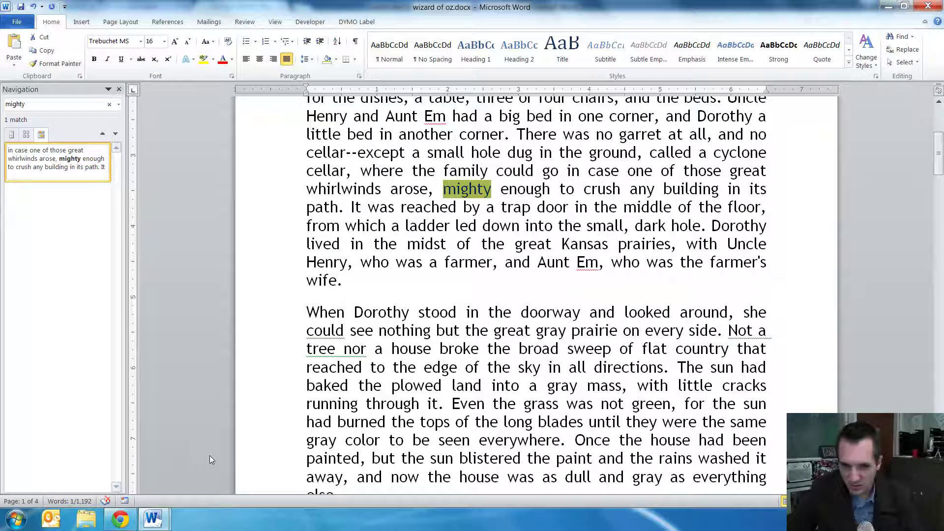
{"action": "left_click", "coordinate": [308, 348]}
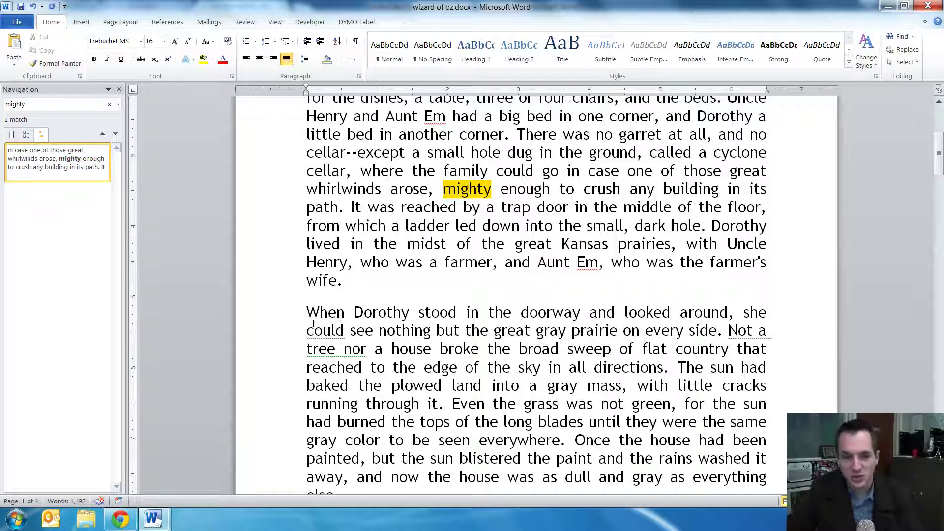
{"action": "left_click_drag", "start_coordinate": [308, 317], "coordinate": [722, 326]}
{"action": "key", "text": "ctrl+c"}
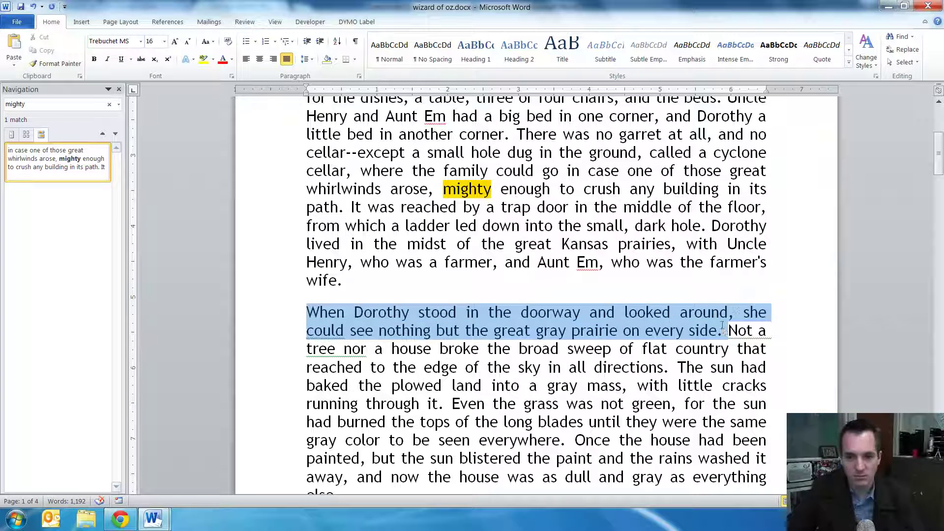
{"action": "right_click", "coordinate": [702, 325]}
{"action": "key", "text": "Escape"}
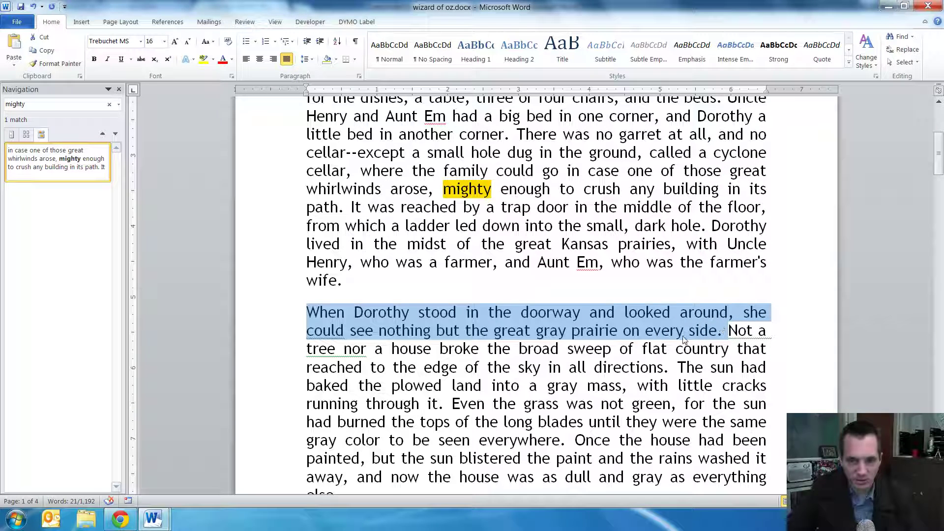
Web-search the copied sentence from Chrome's address bar and open the '1. The Cyclone' result
{"action": "left_click", "coordinate": [120, 519]}
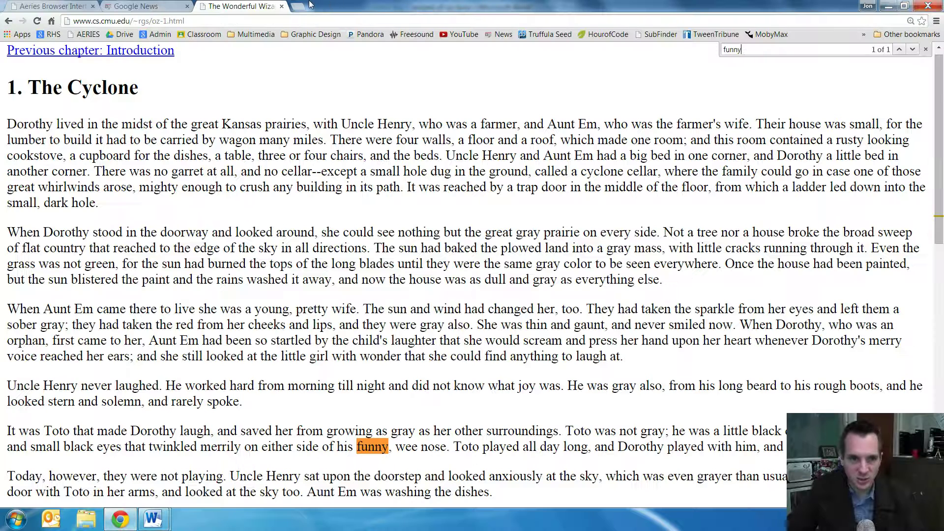
{"action": "left_click", "coordinate": [283, 20]}
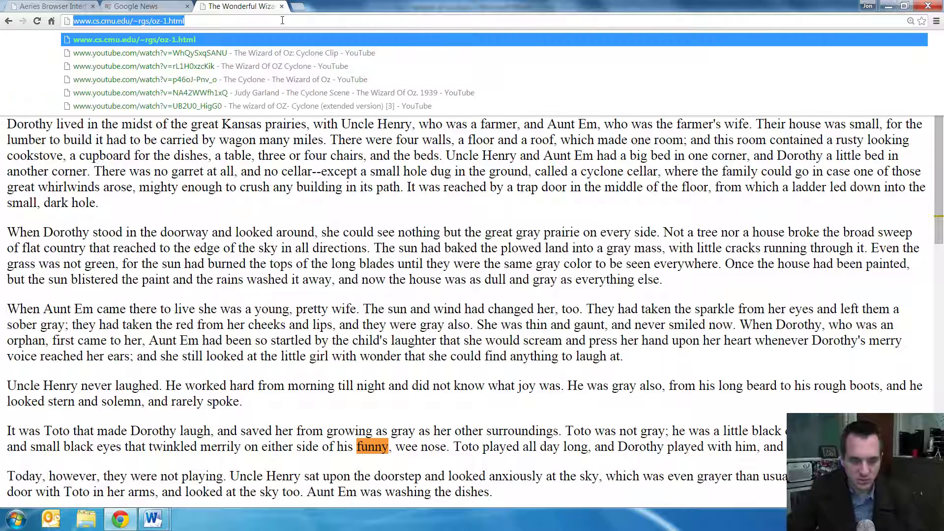
{"action": "key", "text": "ctrl+v"}
{"action": "key", "text": "Return"}
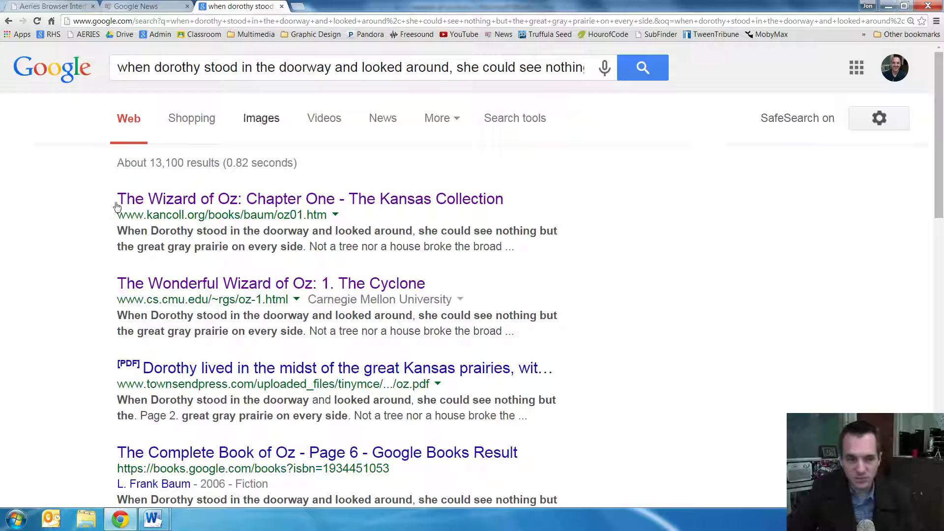
{"action": "left_click", "coordinate": [180, 283]}
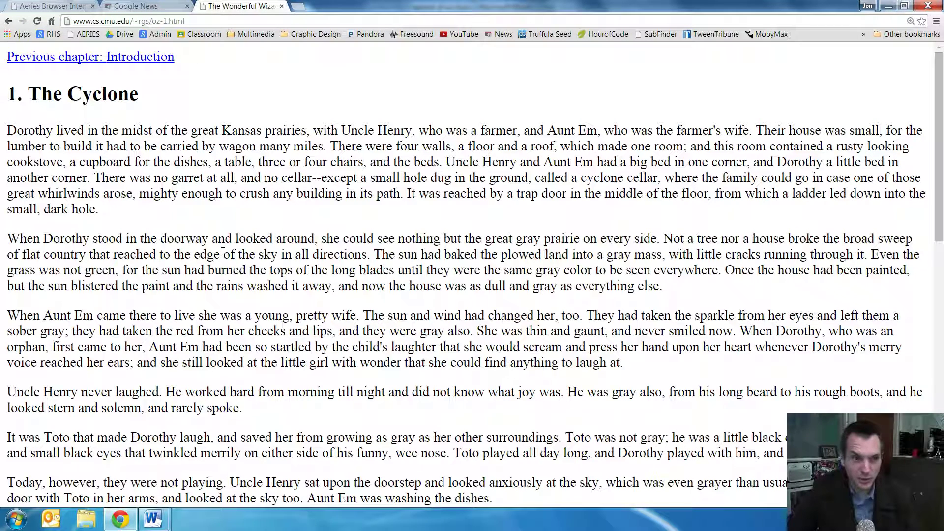
Find the pasted sentence on the chapter page, select the match, then deselect it
{"action": "key", "text": "ctrl+f"}
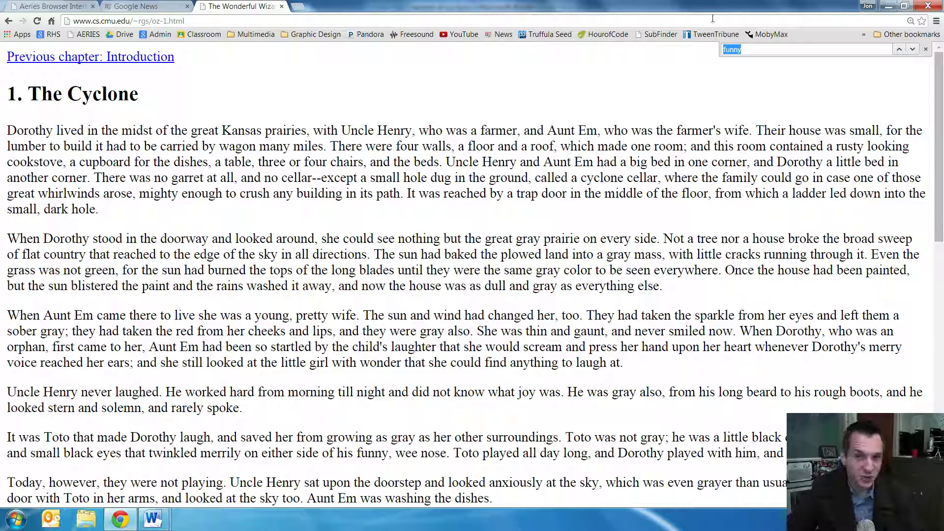
{"action": "key", "text": "ctrl+v"}
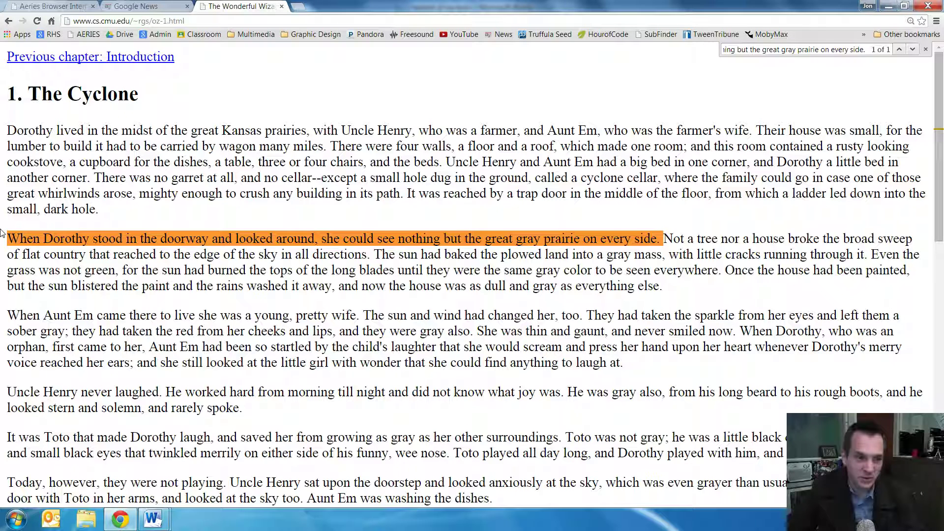
{"action": "left_click_drag", "start_coordinate": [7, 238], "coordinate": [666, 223]}
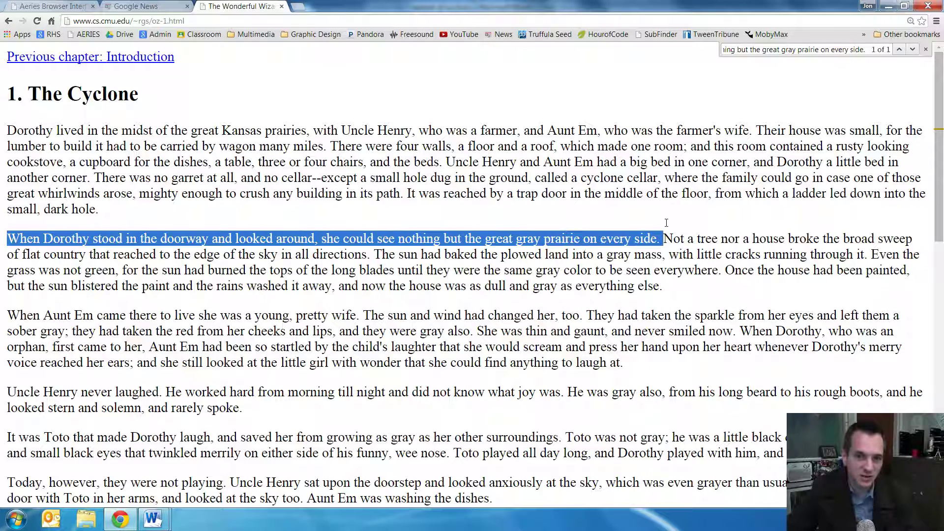
{"action": "left_click", "coordinate": [665, 227]}
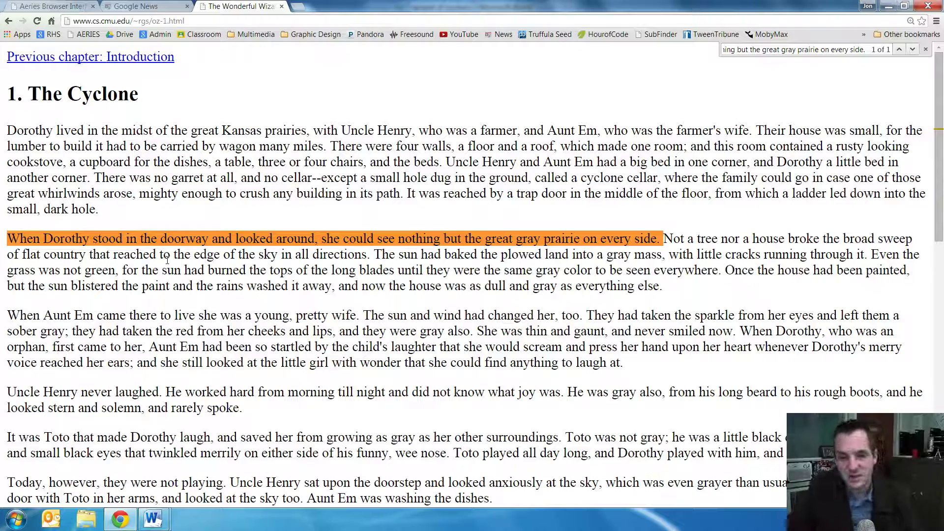
Copy the 'When Dorothy stood in the doorway…' sentence from the Oz document and return to Chrome
{"action": "key", "text": "alt+Tab"}
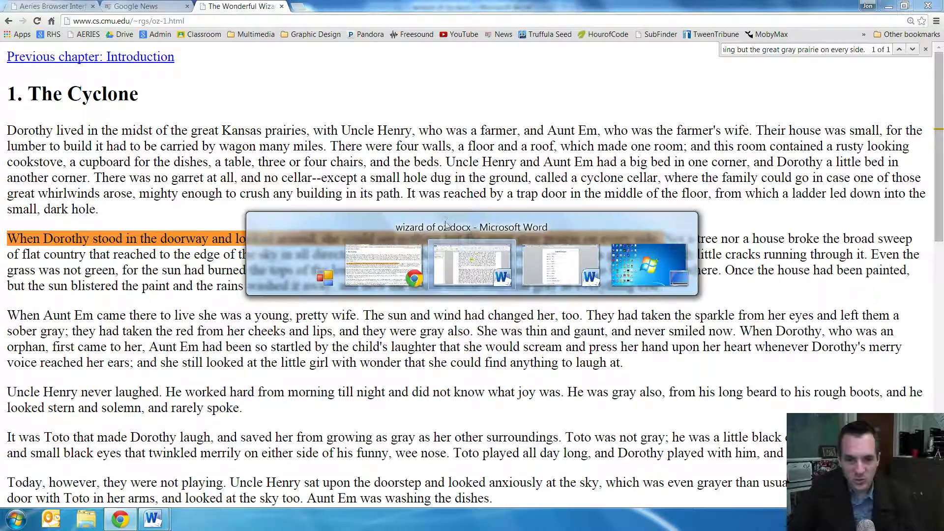
{"action": "double_click", "coordinate": [450, 244]}
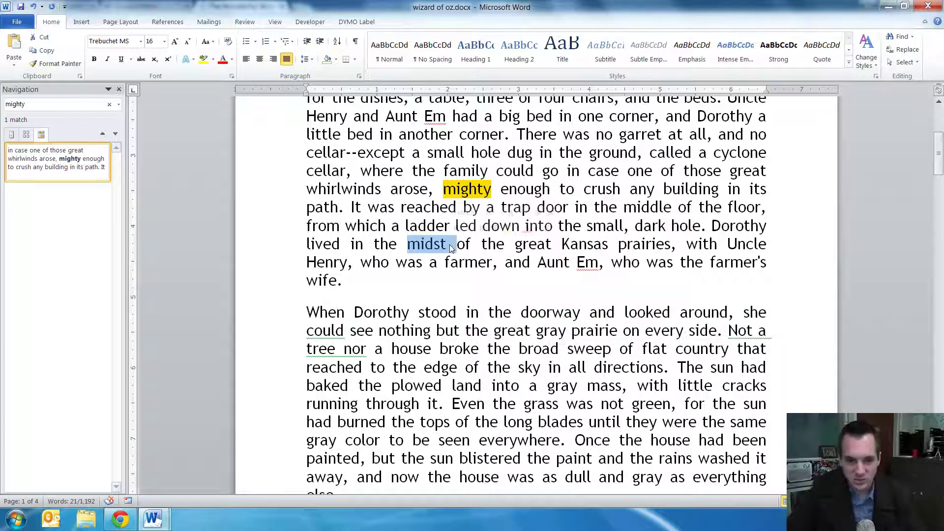
{"action": "left_click_drag", "start_coordinate": [309, 309], "coordinate": [721, 334]}
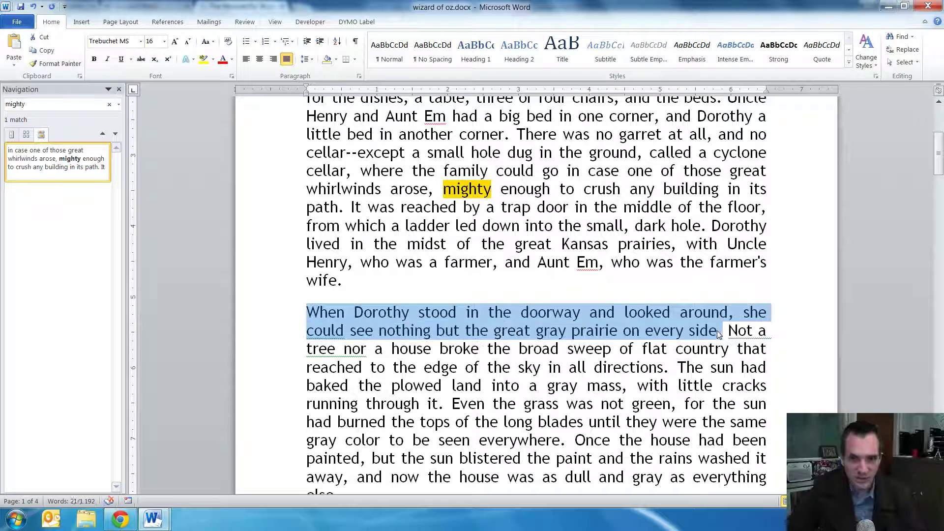
{"action": "key", "text": "alt+Tab"}
Search Google for the pasted sentence, open the cs.cmu.edu Cyclone chapter, and find it there
{"action": "left_click", "coordinate": [245, 21]}
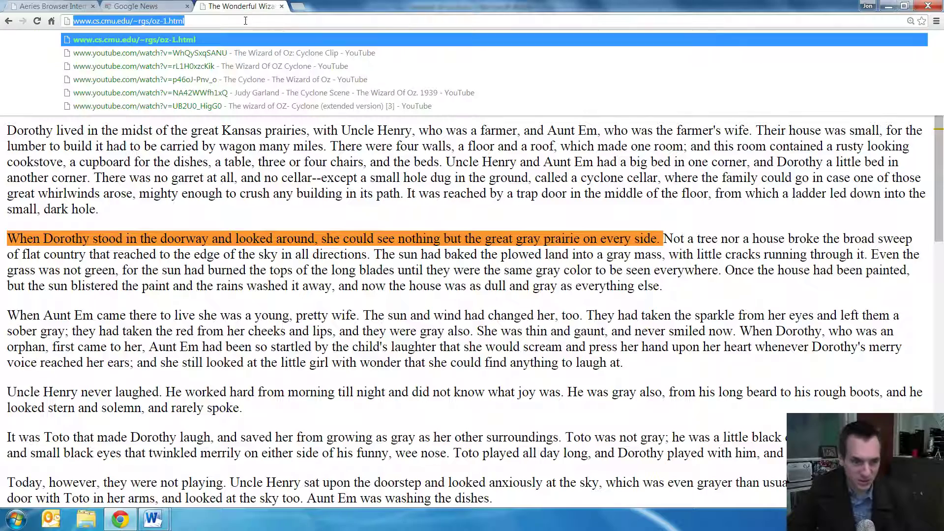
{"action": "type", "text": "when dorothy stood in the doorway and looked around, she could see nothing but the great gray prairie on every side."}
{"action": "key", "text": "Return"}
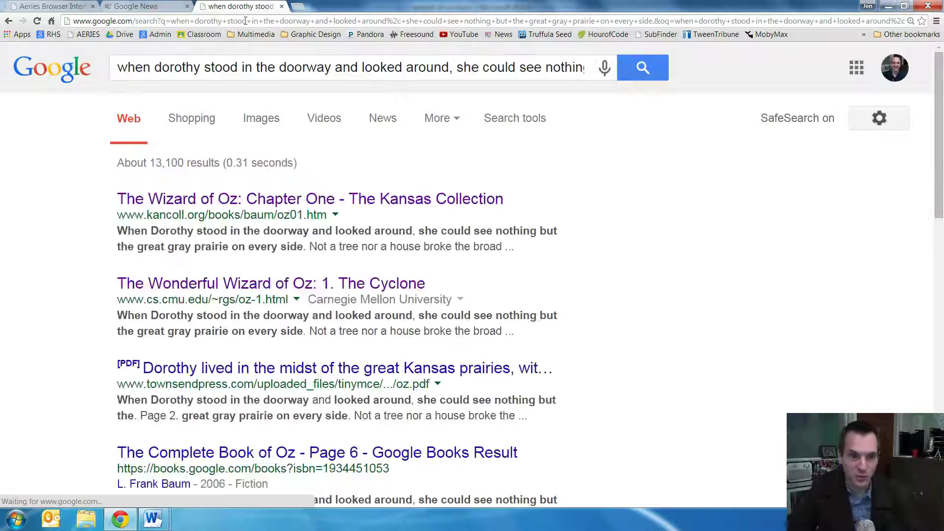
{"action": "left_click", "coordinate": [223, 292]}
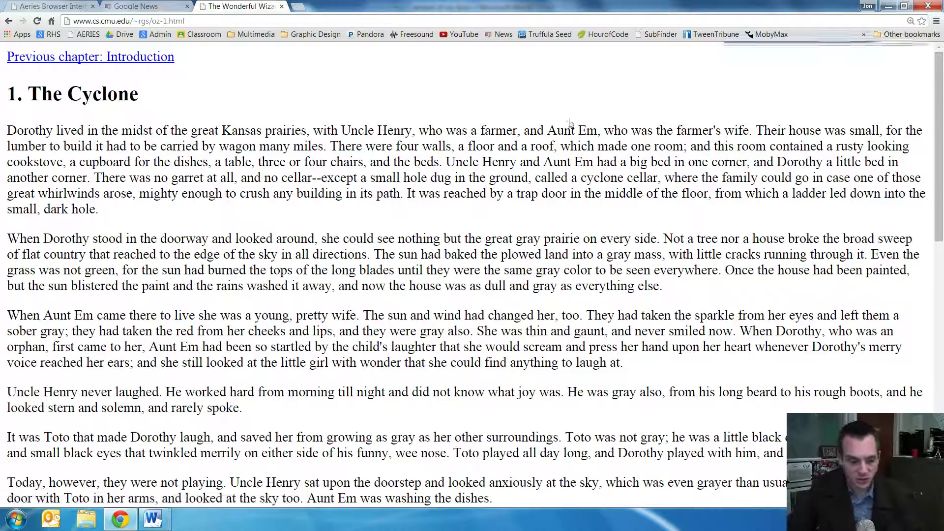
{"action": "key", "text": "ctrl+f"}
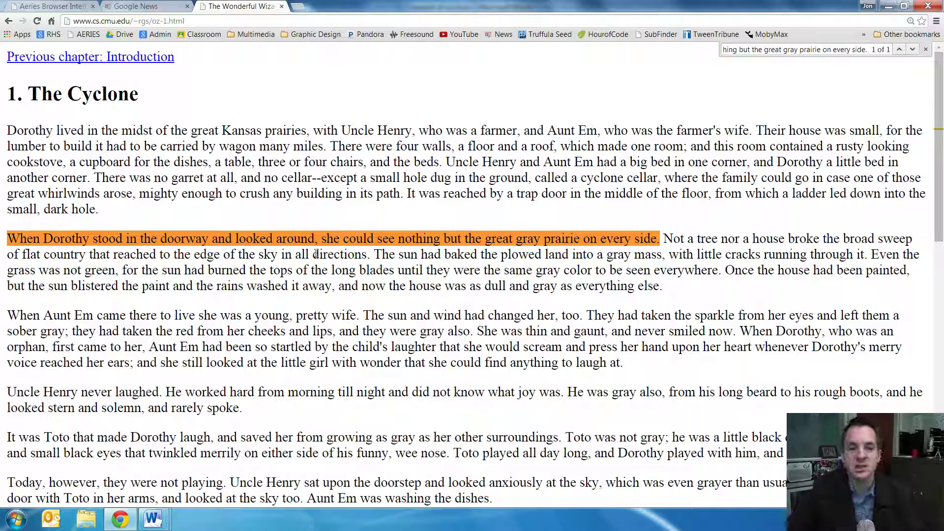
Highlight the replace line in the Control key Shortcuts document, then return to the Oz story
{"action": "key", "text": "alt+Tab"}
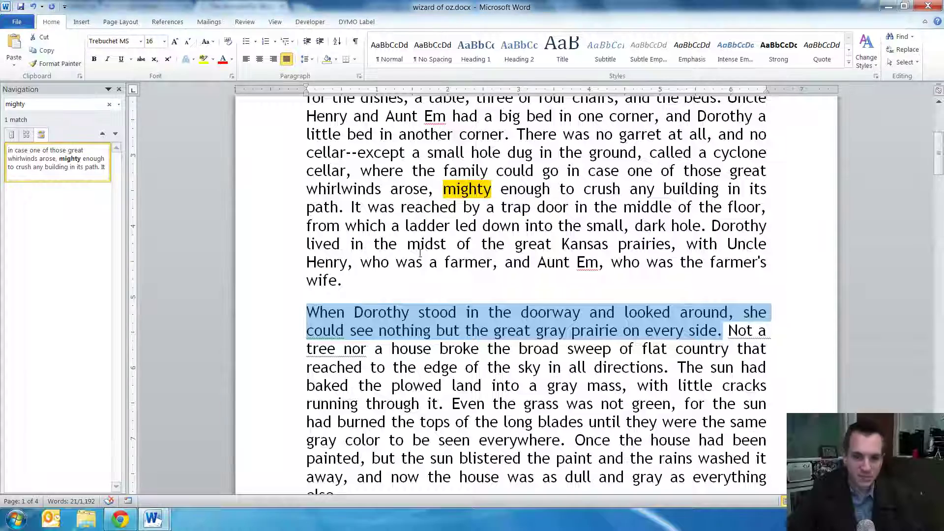
{"action": "mouse_move", "coordinate": [154, 522]}
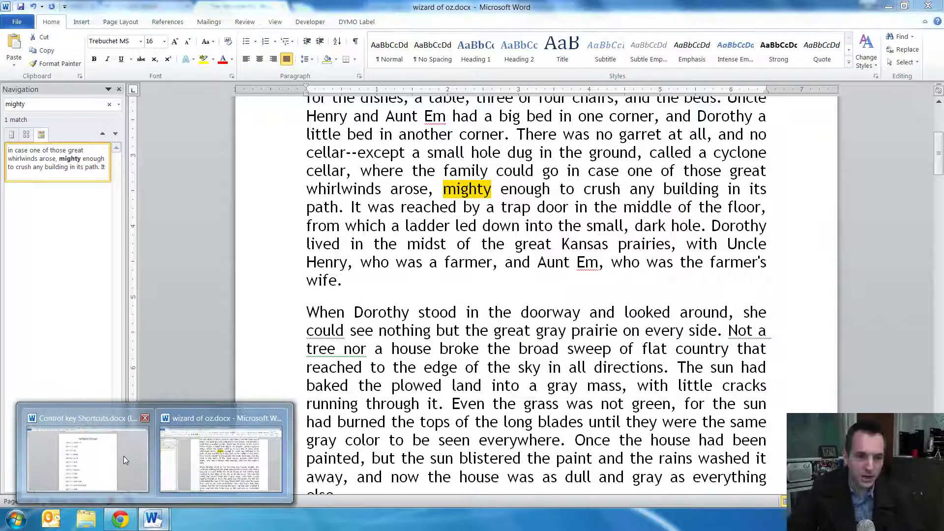
{"action": "left_click", "coordinate": [123, 455]}
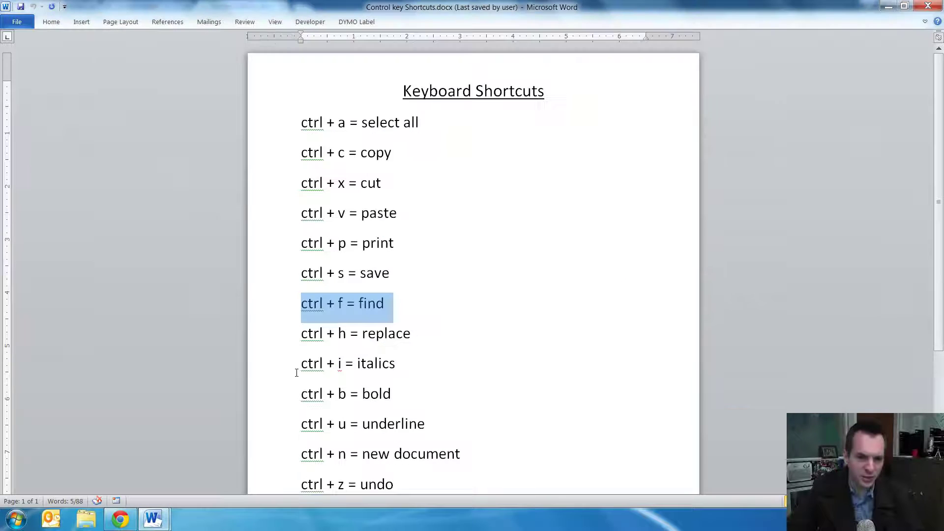
{"action": "triple_click", "coordinate": [369, 333]}
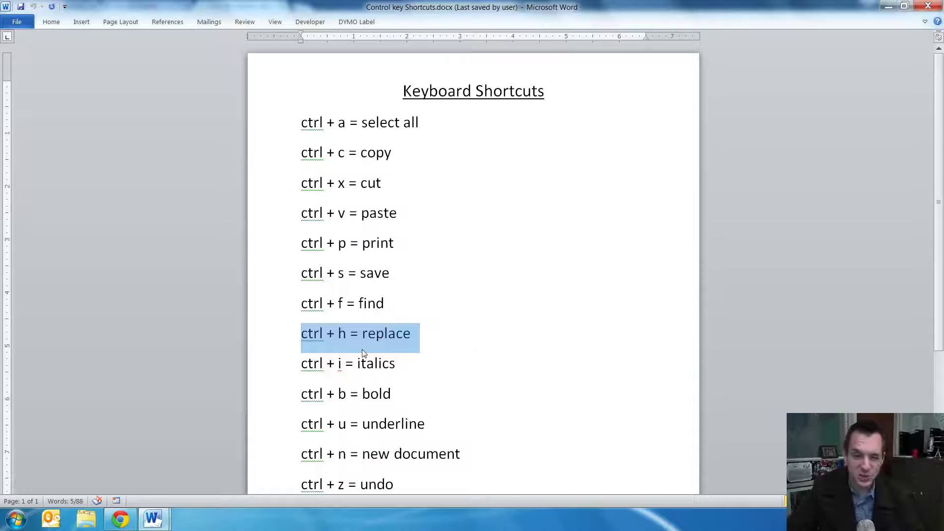
{"action": "key", "text": "alt+Tab"}
Set up Find and Replace with Dorothy as the search text and Jennifer as the replacement
{"action": "left_click", "coordinate": [471, 244]}
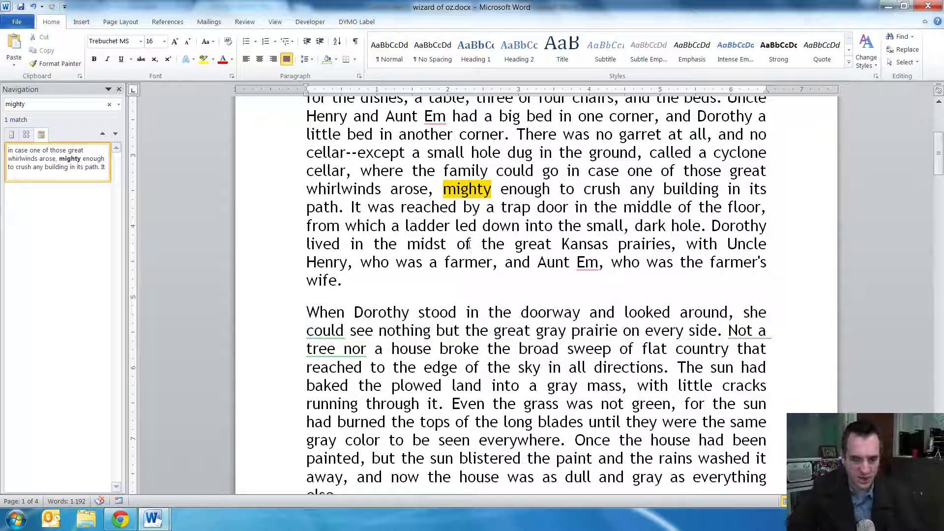
{"action": "key", "text": "ctrl+h"}
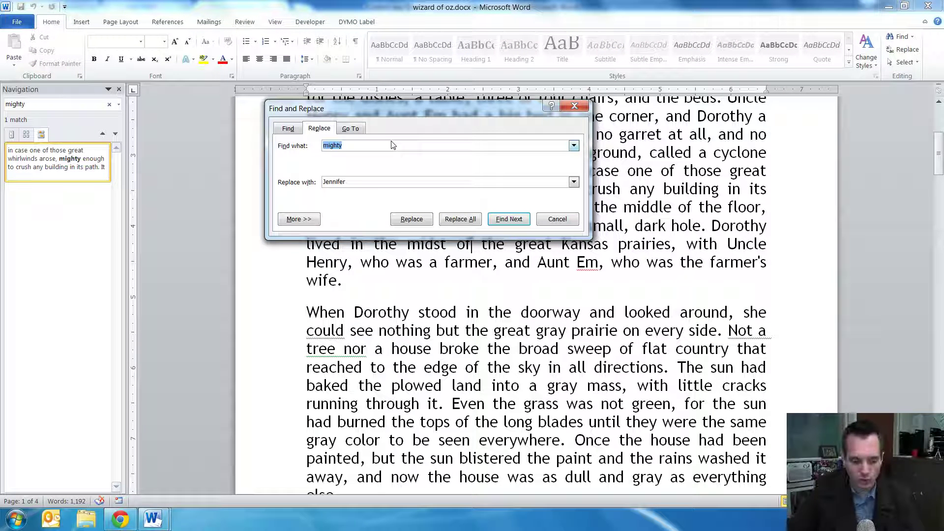
{"action": "type", "text": "Dorothy"}
{"action": "key", "text": "Tab"}
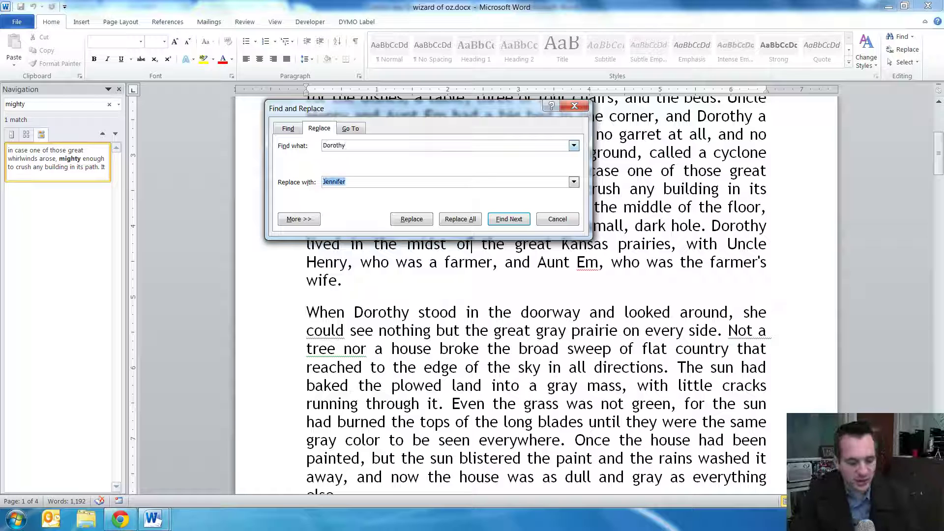
{"action": "type", "text": "Jenni"}
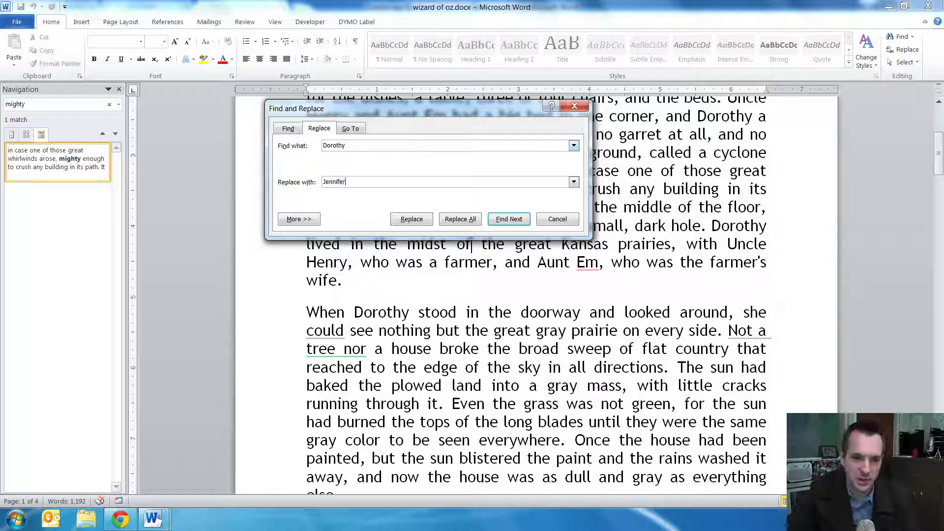
{"action": "left_click_drag", "start_coordinate": [425, 112], "coordinate": [228, 215]}
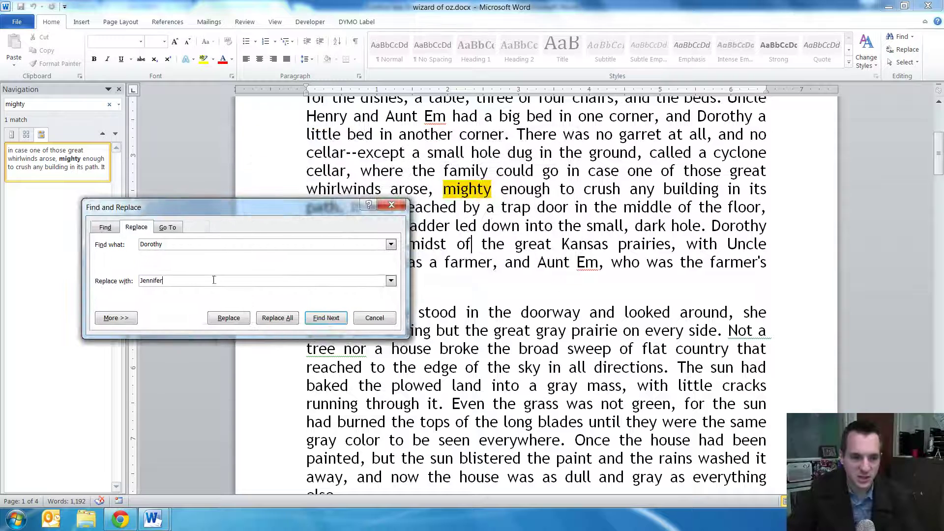
Replace two Dorothys individually, then Replace All for 18 replacements and dismiss the message
{"action": "left_click", "coordinate": [237, 322]}
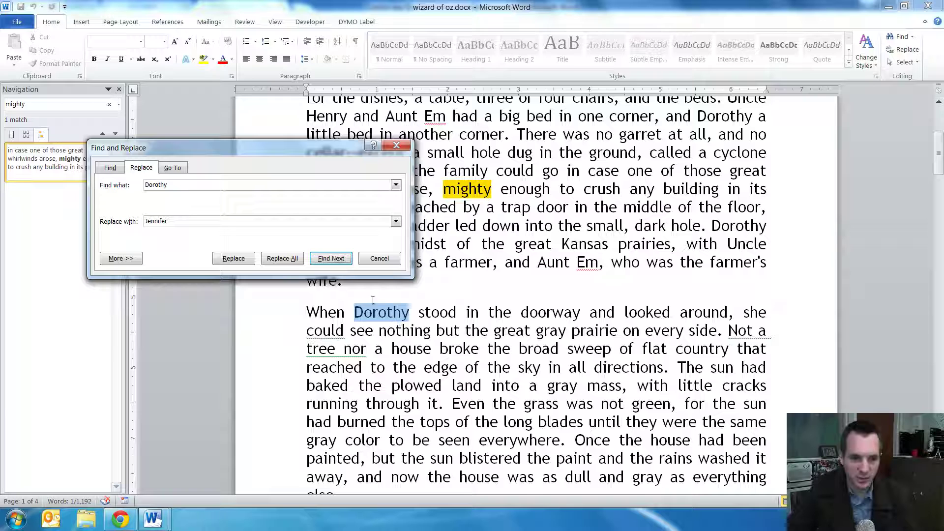
{"action": "left_click", "coordinate": [235, 258]}
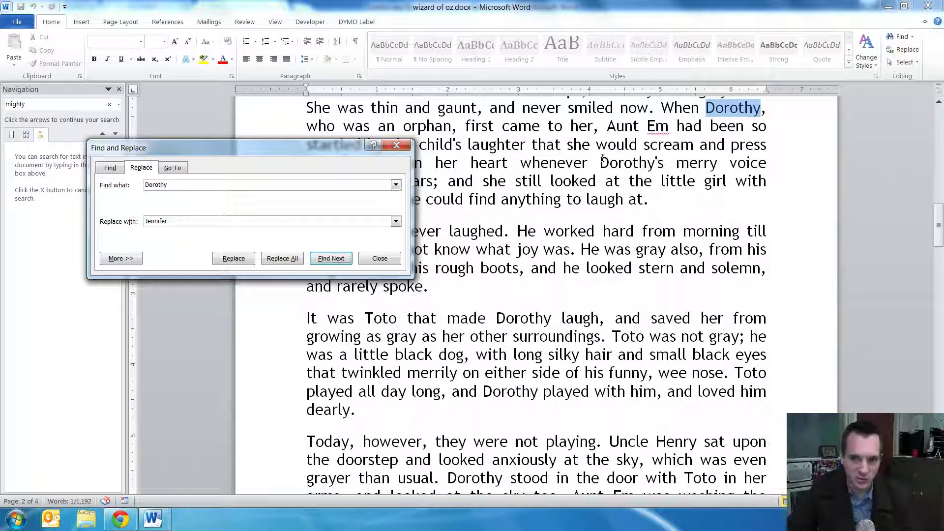
{"action": "left_click", "coordinate": [241, 261]}
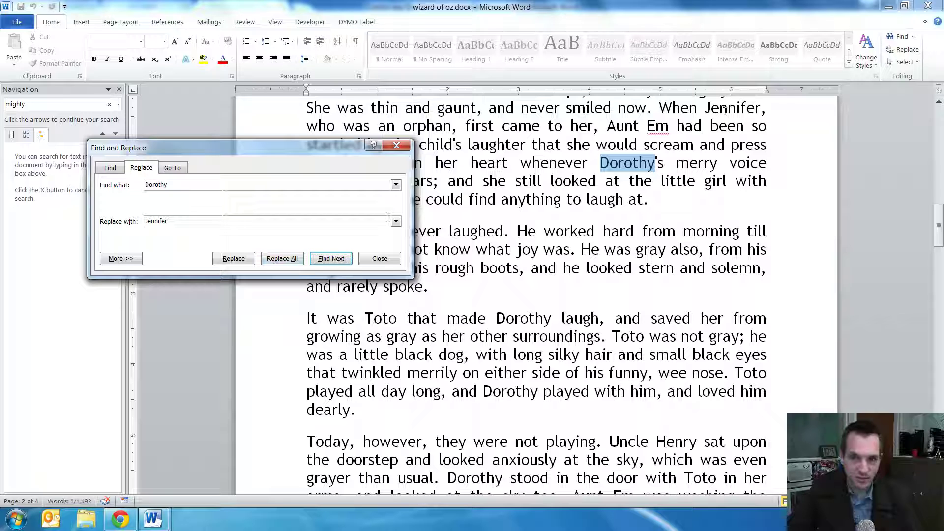
{"action": "left_click", "coordinate": [281, 259]}
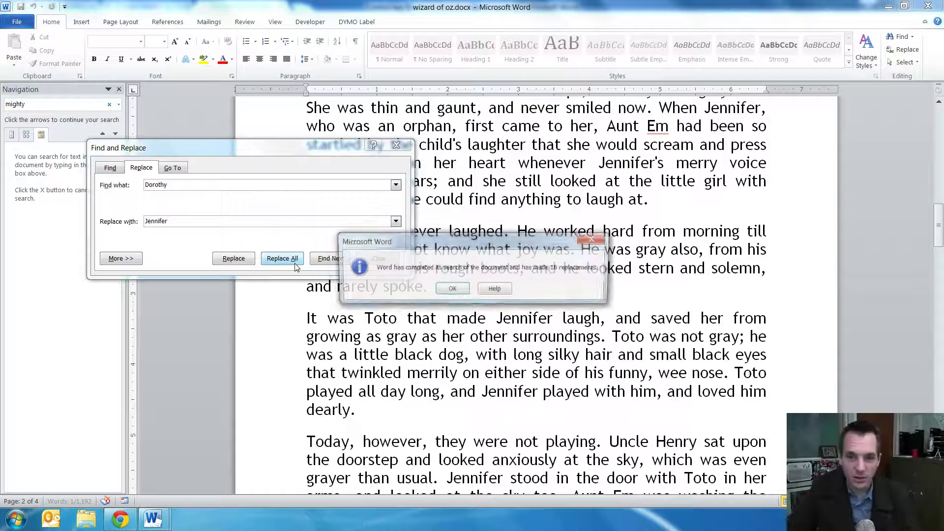
{"action": "left_click", "coordinate": [466, 292]}
{"action": "left_click", "coordinate": [380, 259]}
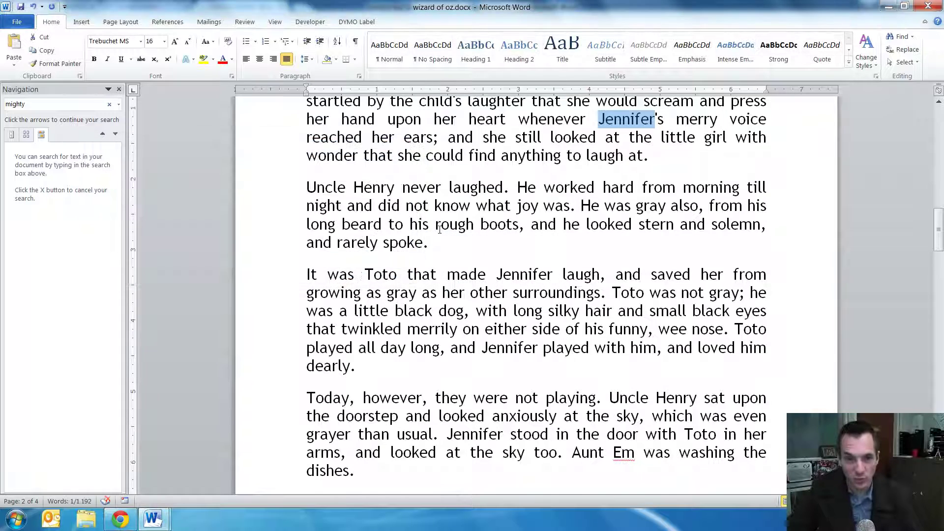
{"action": "scroll", "coordinate": [433, 216], "scroll_direction": "up", "scroll_amount": 10}
{"action": "left_click", "coordinate": [432, 209]}
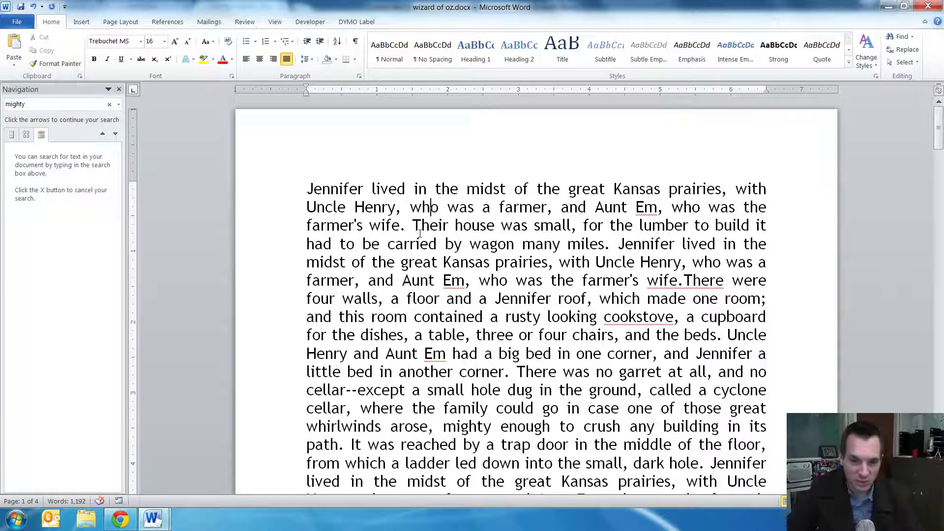
{"action": "scroll", "coordinate": [419, 234], "scroll_direction": "down", "scroll_amount": 1}
{"action": "scroll", "coordinate": [419, 234], "scroll_direction": "up", "scroll_amount": 1}
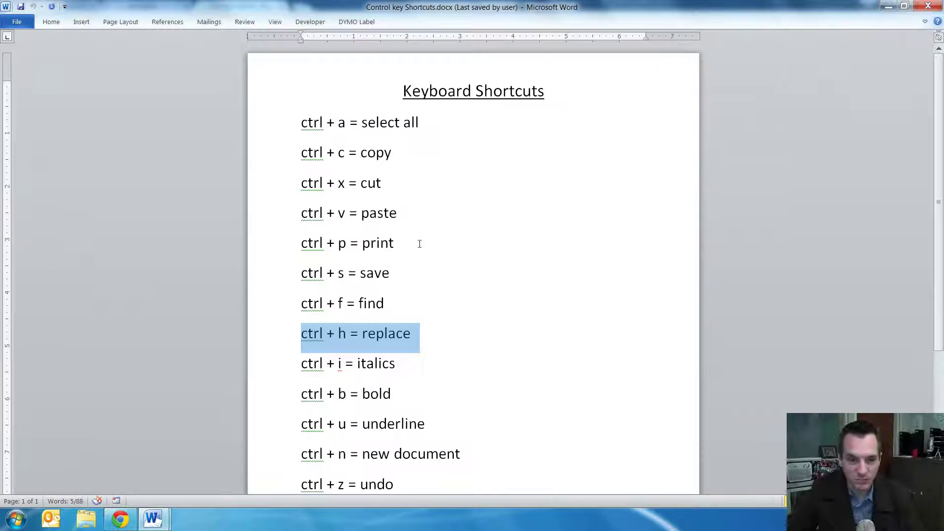
{"action": "left_click", "coordinate": [363, 363]}
{"action": "triple_click", "coordinate": [363, 363]}
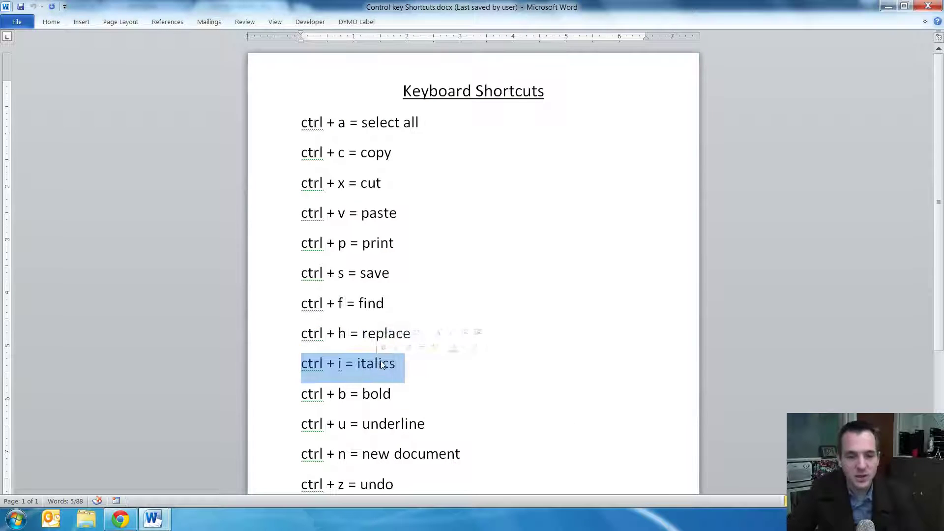
{"action": "scroll", "coordinate": [433, 237], "scroll_direction": "down", "scroll_amount": 1}
{"action": "triple_click", "coordinate": [330, 329]}
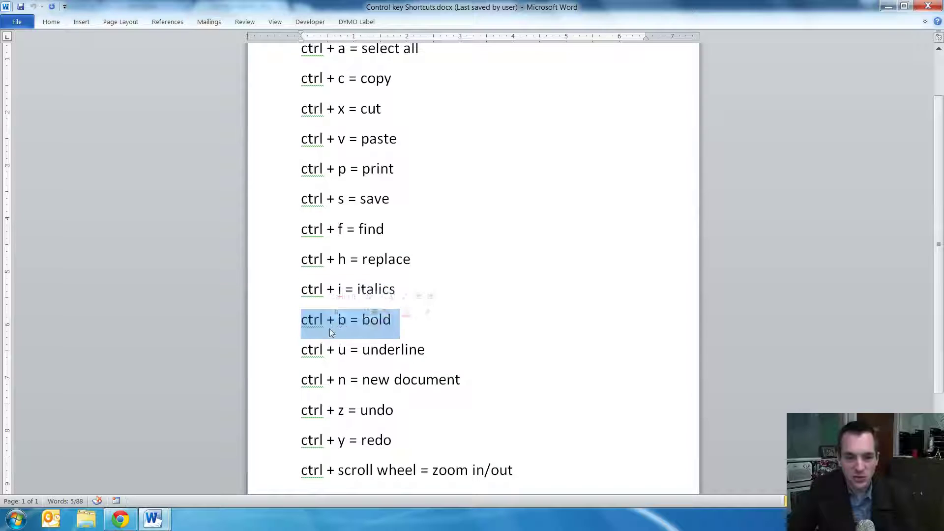
{"action": "triple_click", "coordinate": [331, 350]}
{"action": "left_click", "coordinate": [314, 319]}
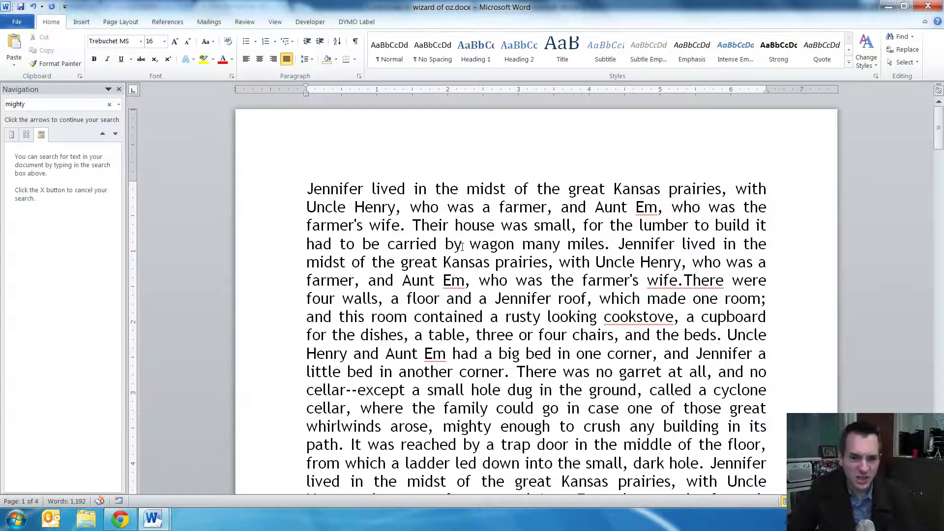
Italicise Their, underline house, and toggle bold on and off for was
{"action": "double_click", "coordinate": [430, 225]}
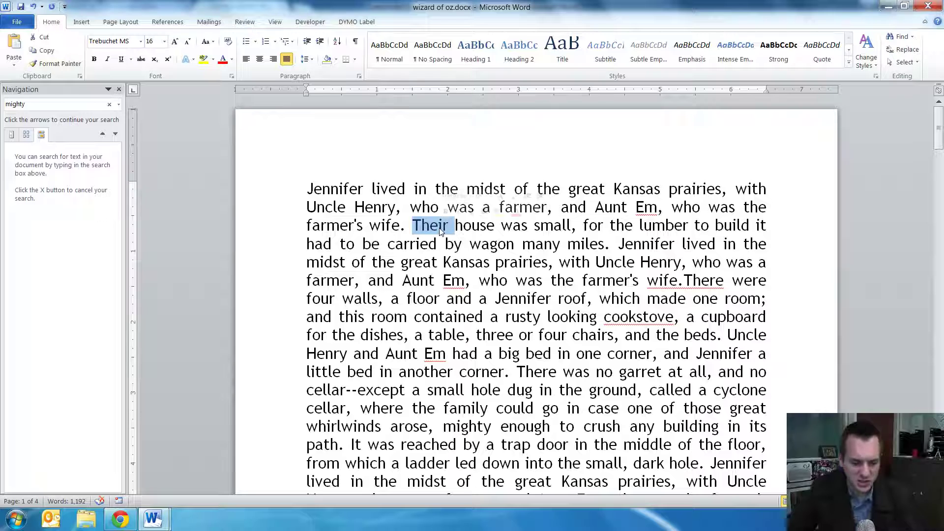
{"action": "key", "text": "ctrl+i"}
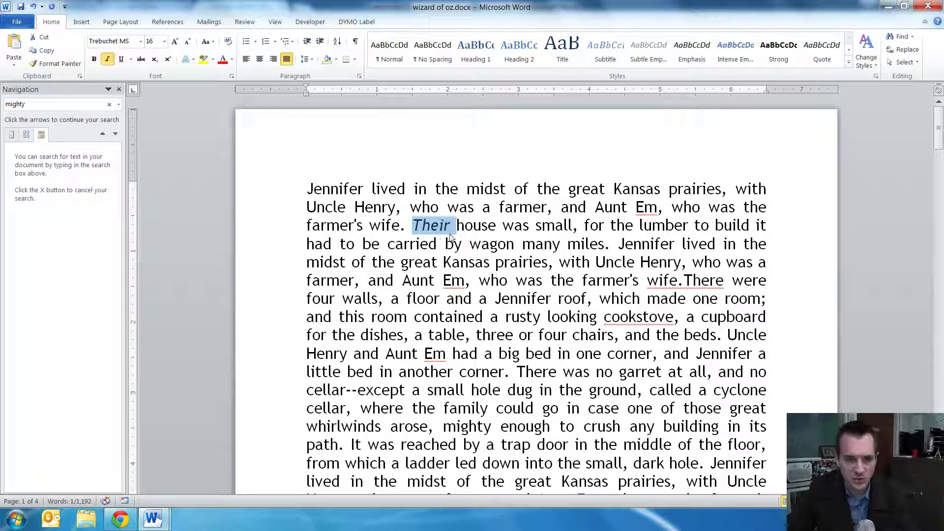
{"action": "double_click", "coordinate": [470, 227]}
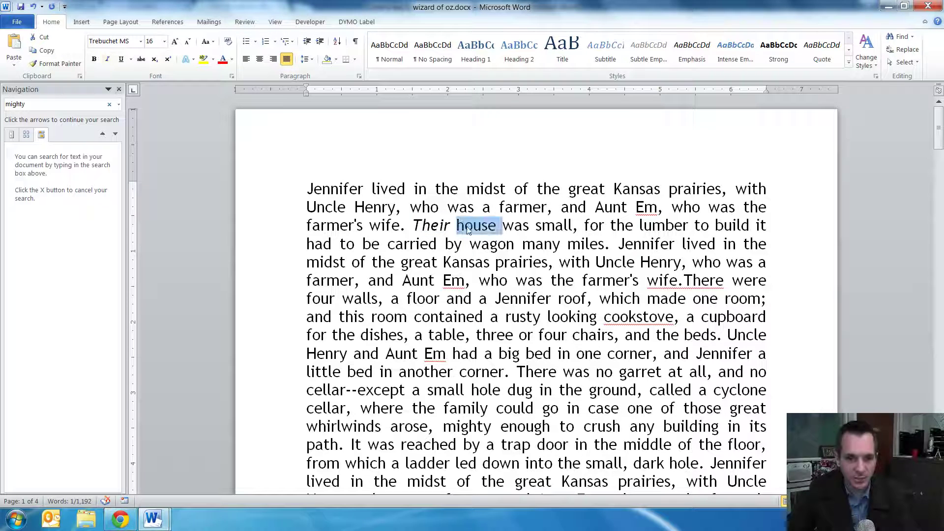
{"action": "key", "text": "ctrl+u"}
{"action": "double_click", "coordinate": [516, 226]}
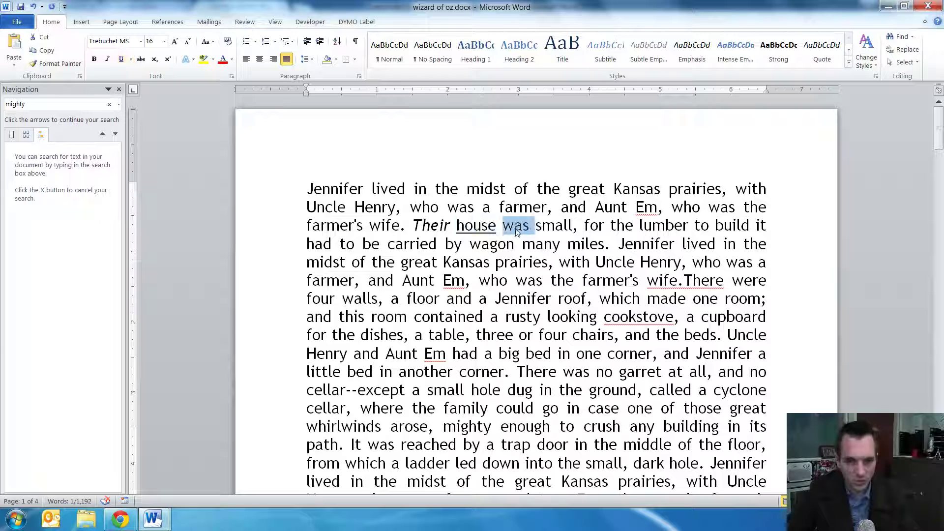
{"action": "key", "text": "ctrl+b"}
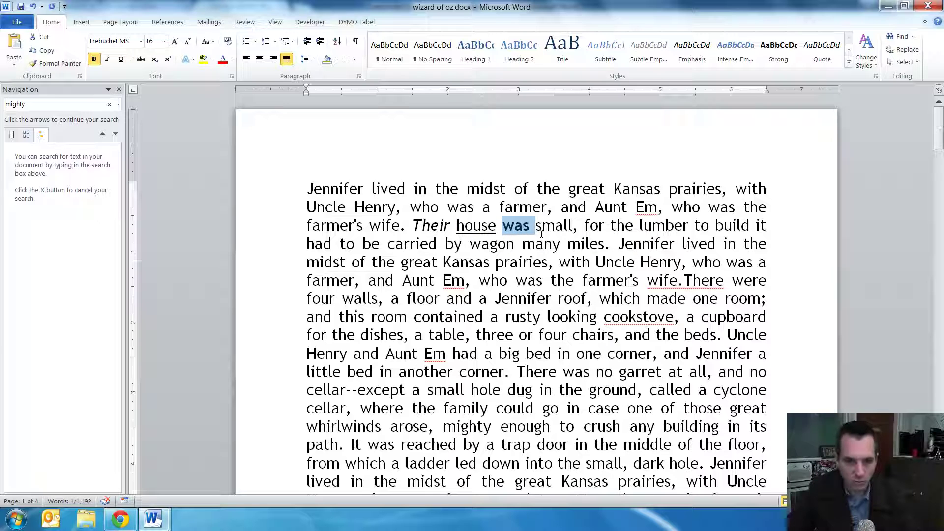
{"action": "key", "text": "ctrl+b"}
Remove the house underline and restyle Their as bold, italic and underlined
{"action": "double_click", "coordinate": [492, 243]}
{"action": "double_click", "coordinate": [490, 229]}
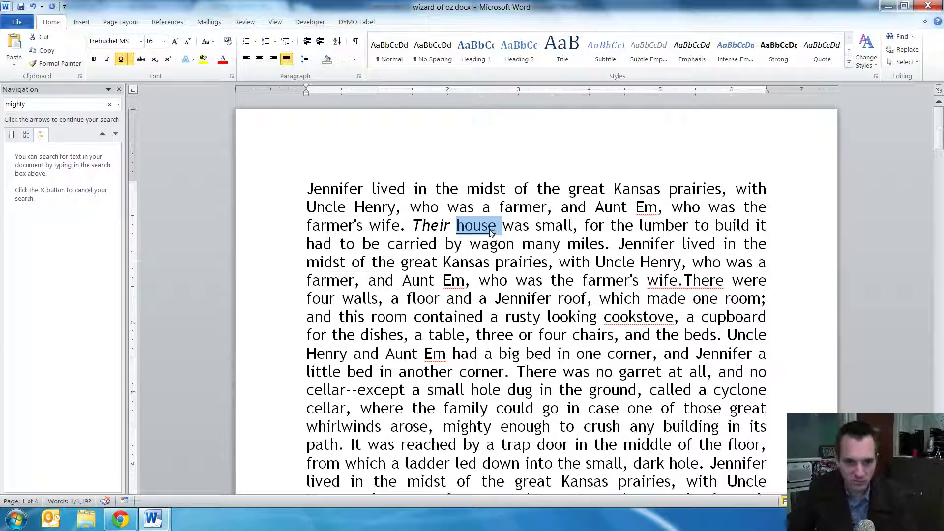
{"action": "key", "text": "ctrl+u"}
{"action": "double_click", "coordinate": [430, 226]}
{"action": "key", "text": "ctrl+i"}
{"action": "key", "text": "ctrl+u"}
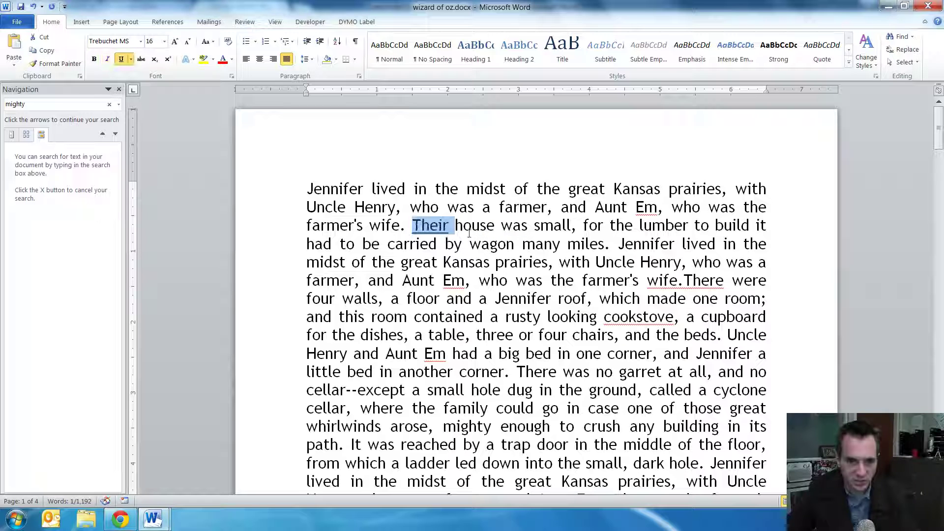
{"action": "key", "text": "ctrl+u"}
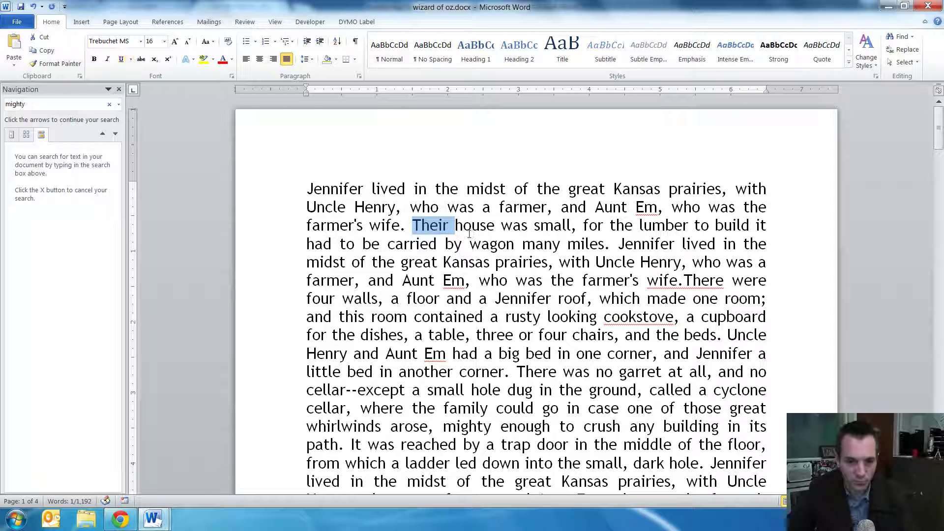
{"action": "key", "text": "ctrl+u"}
{"action": "key", "text": "ctrl+i"}
{"action": "key", "text": "ctrl+b"}
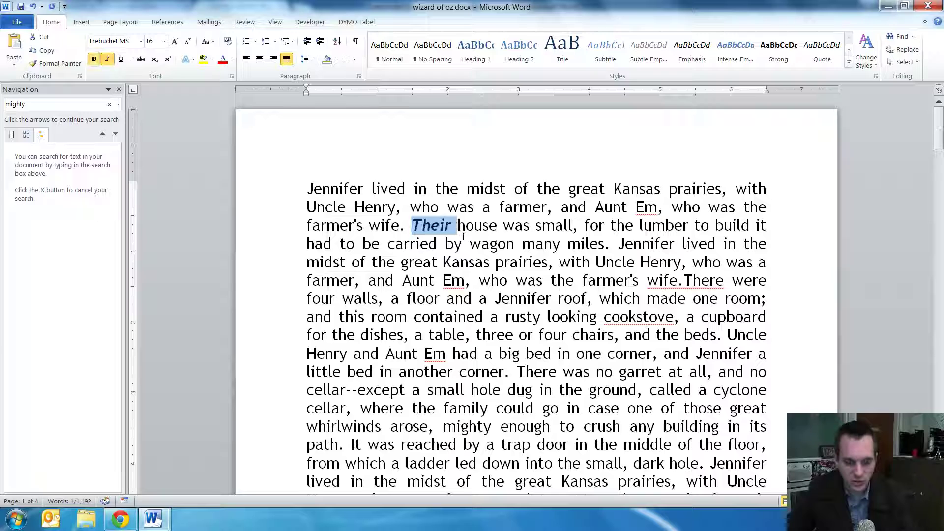
{"action": "left_click", "coordinate": [437, 246]}
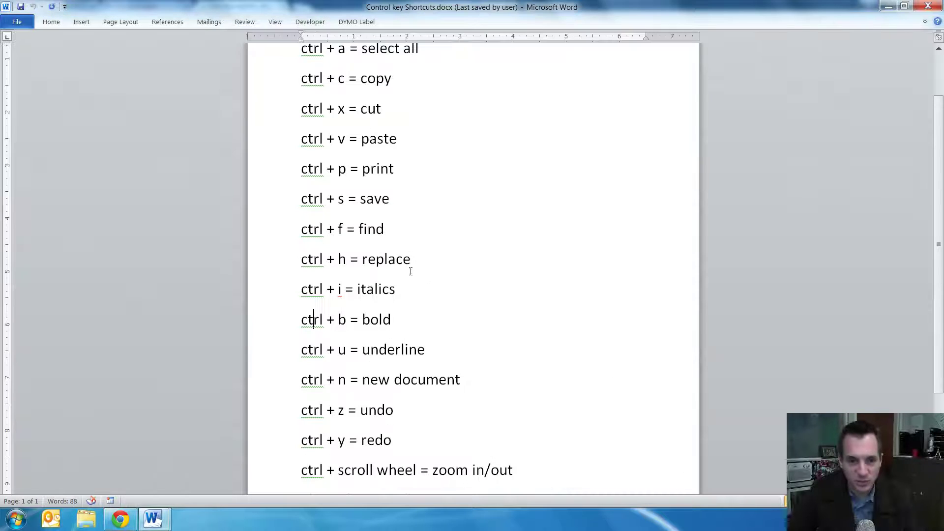
Highlight the new document shortcut line and create a new blank document with Ctrl+N
{"action": "triple_click", "coordinate": [376, 380]}
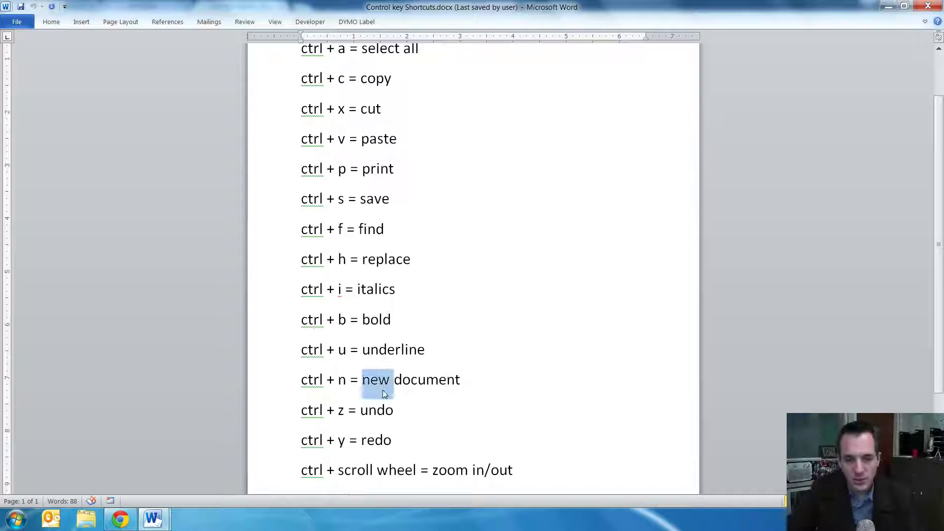
{"action": "left_click", "coordinate": [493, 226]}
{"action": "scroll", "coordinate": [489, 241], "scroll_direction": "down", "scroll_amount": 3}
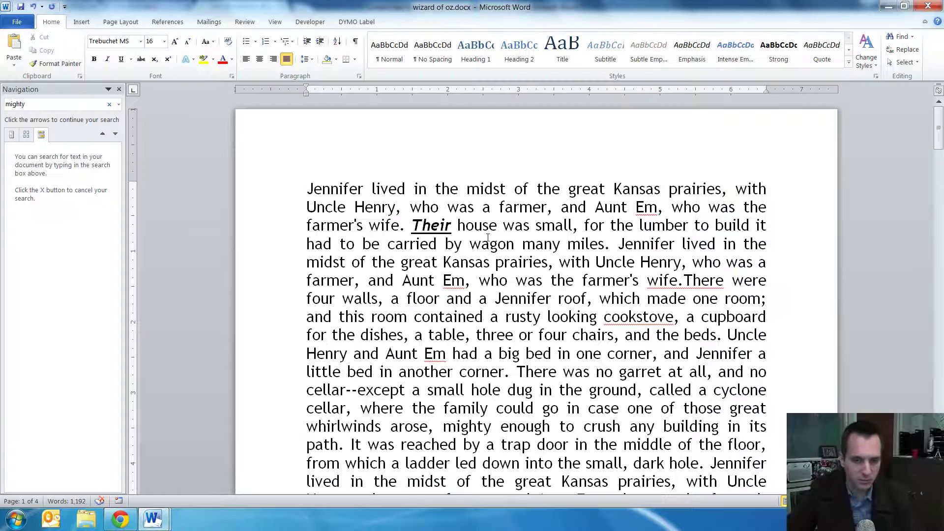
{"action": "key", "text": "ctrl+n"}
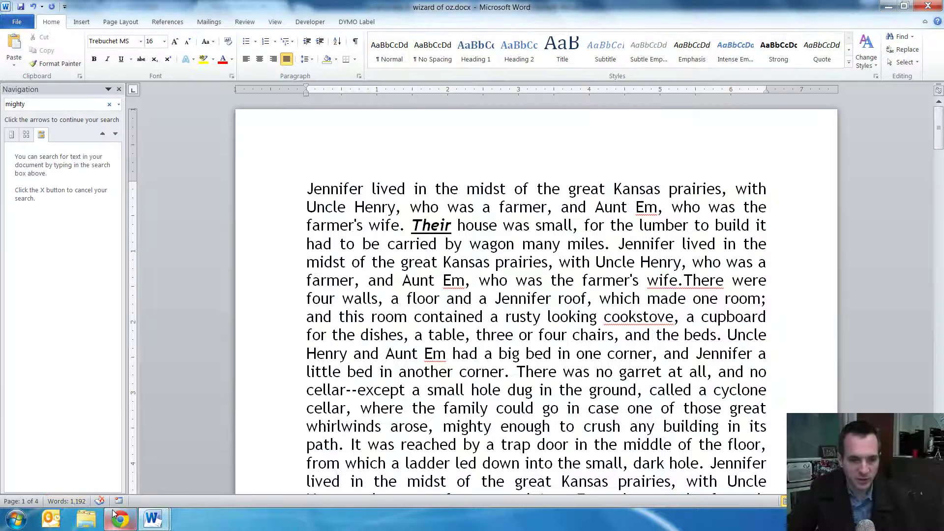
From the Oz chapter page, open and close a Ctrl+N window and a Ctrl+Shift+N incognito window, then minimise Chrome
{"action": "left_click", "coordinate": [120, 519]}
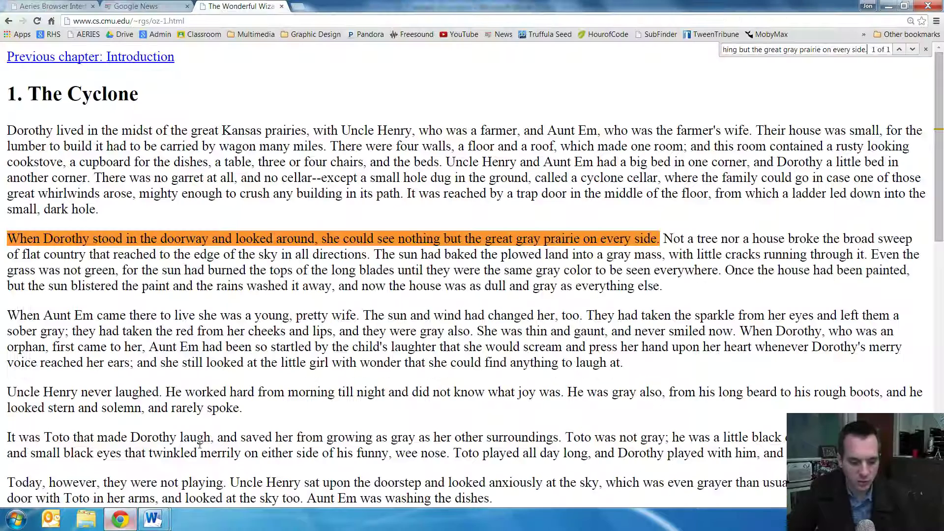
{"action": "key", "text": "ctrl+n"}
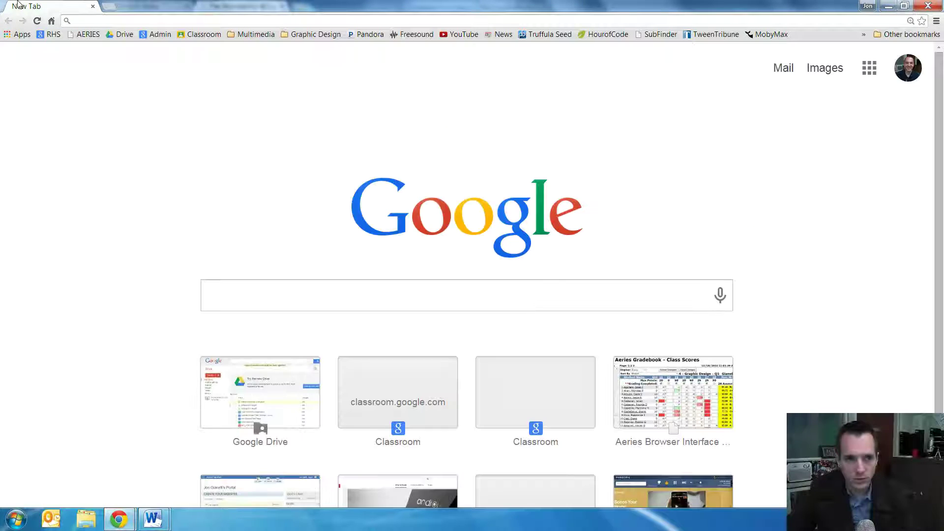
{"action": "left_click", "coordinate": [96, 9]}
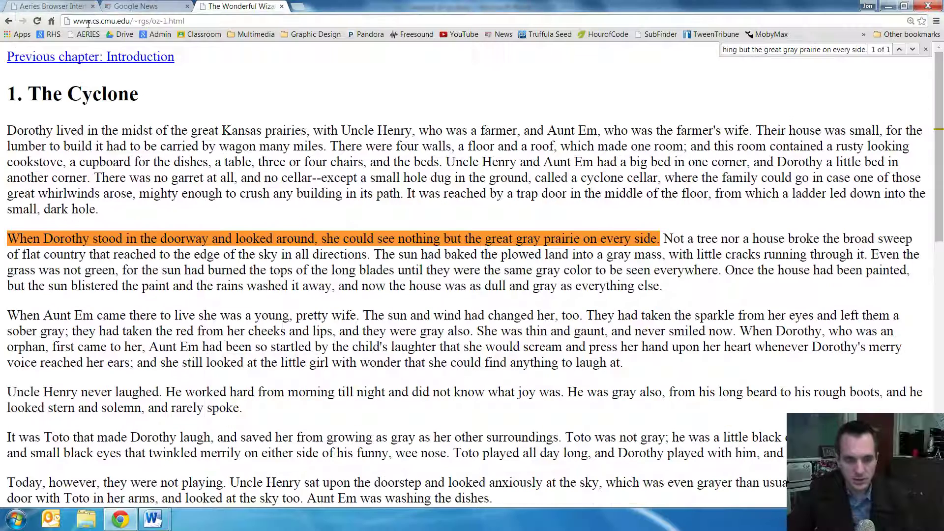
{"action": "key", "text": "ctrl+shift+n"}
{"action": "left_click", "coordinate": [113, 6]}
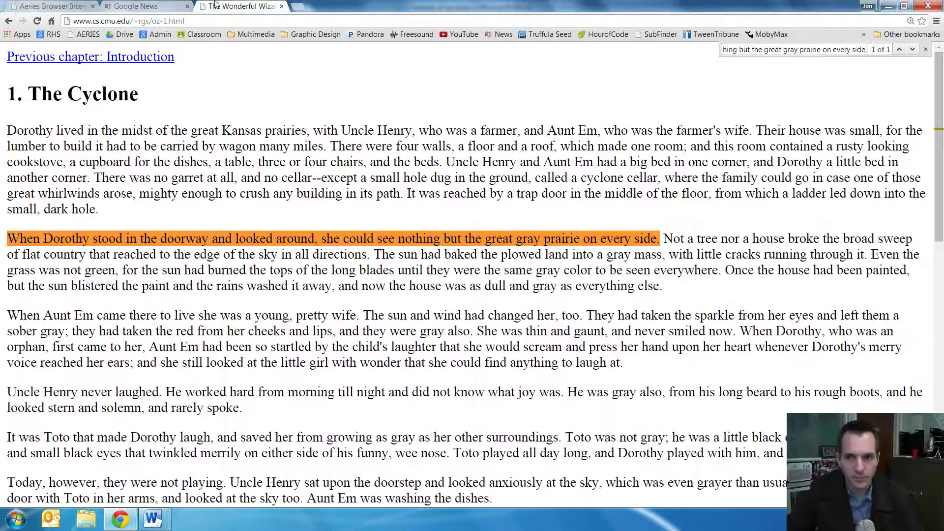
{"action": "left_click", "coordinate": [888, 6]}
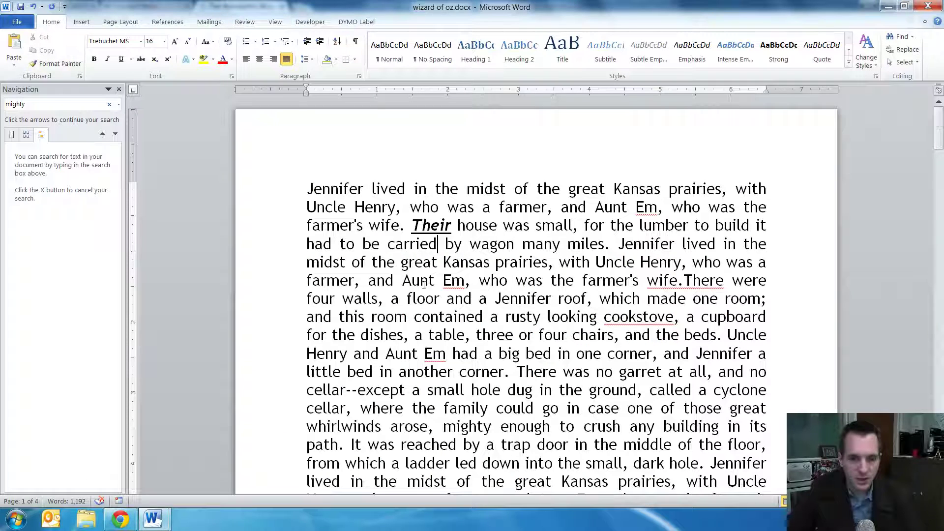
Highlight the undo and redo lines in the Control key Shortcuts document, then return to the Oz story
{"action": "mouse_move", "coordinate": [142, 527]}
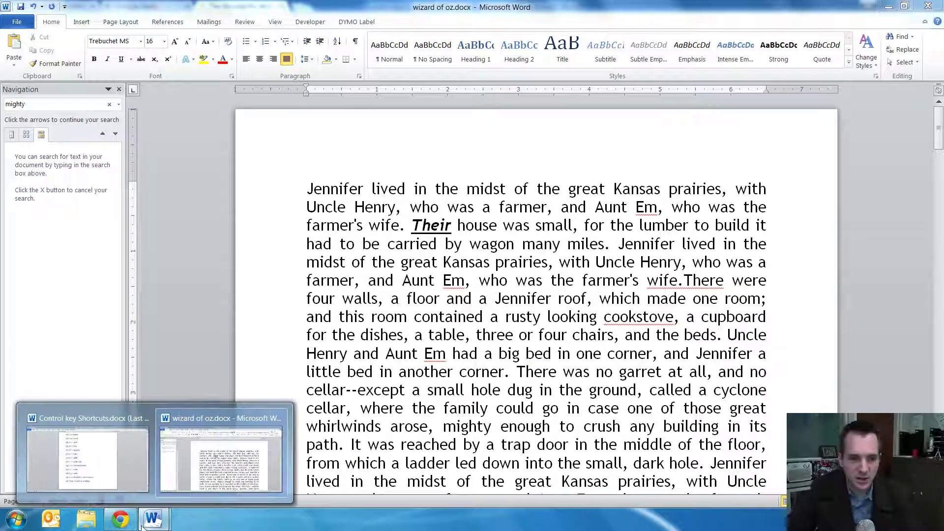
{"action": "left_click", "coordinate": [119, 479]}
{"action": "triple_click", "coordinate": [363, 335]}
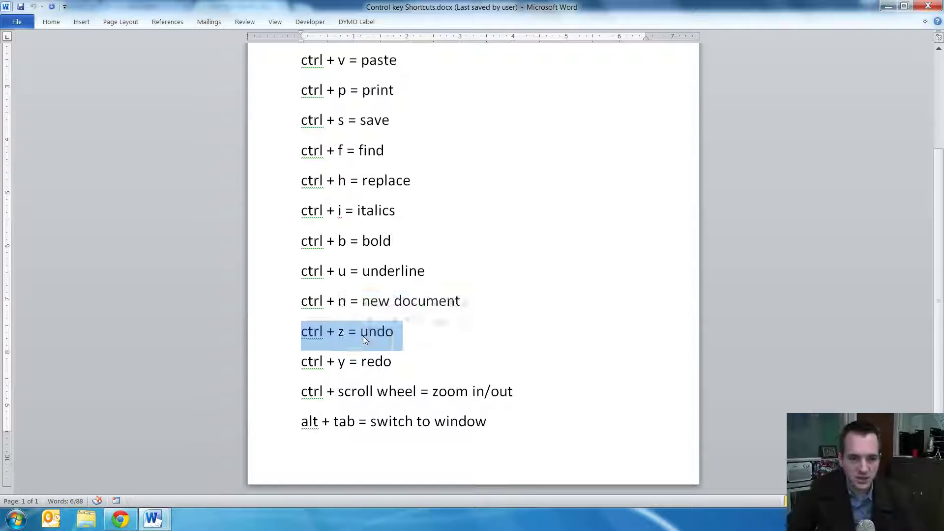
{"action": "triple_click", "coordinate": [340, 366]}
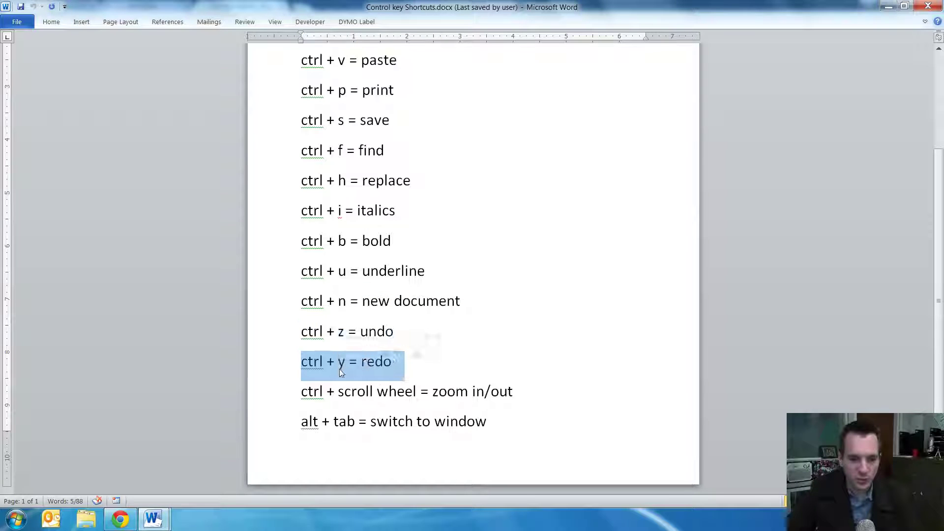
{"action": "double_click", "coordinate": [333, 334]}
{"action": "key", "text": "alt+Tab"}
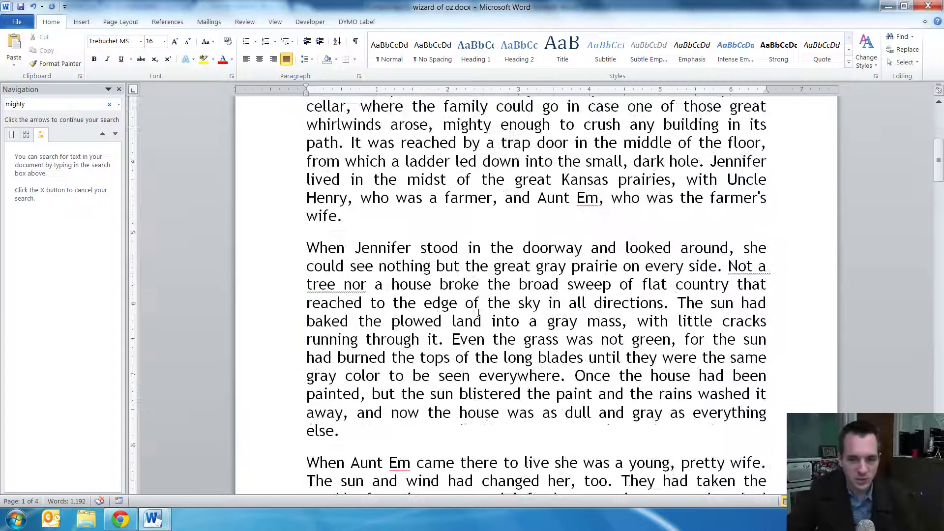
Type over the closing text from 'lay down' to 'asleep.', then undo to restore the ending
{"action": "scroll", "coordinate": [501, 324], "scroll_direction": "down", "scroll_amount": 15}
{"action": "scroll", "coordinate": [501, 325], "scroll_direction": "down", "scroll_amount": 3}
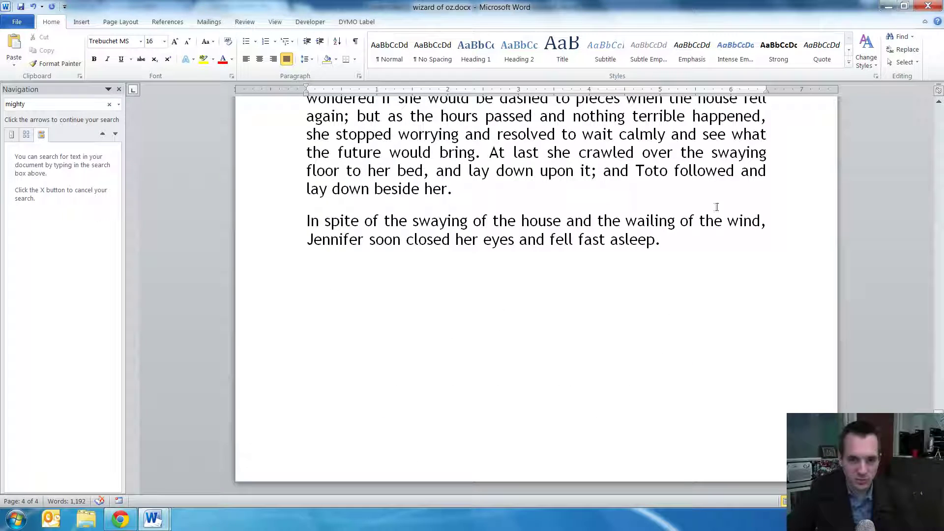
{"action": "left_click_drag", "start_coordinate": [661, 240], "coordinate": [172, 211]}
{"action": "type", "text": "sa"}
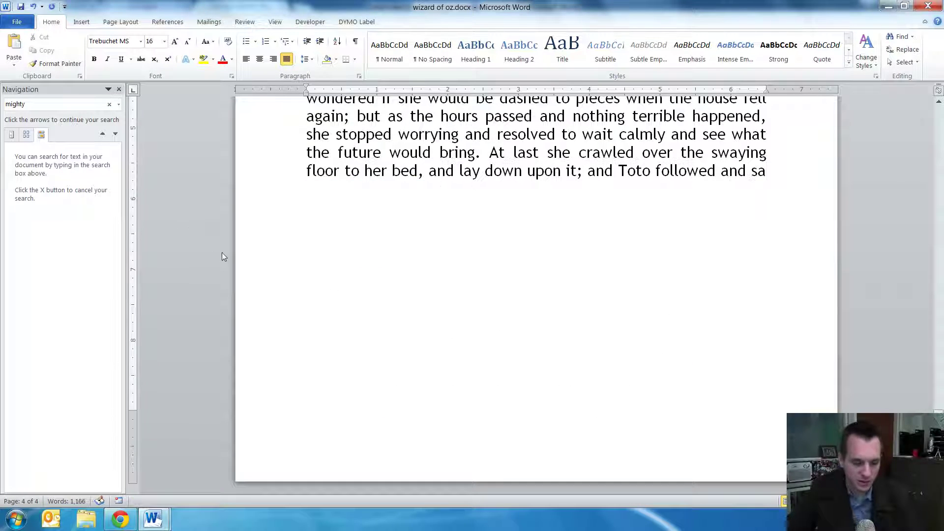
{"action": "key", "text": "BackSpace"}
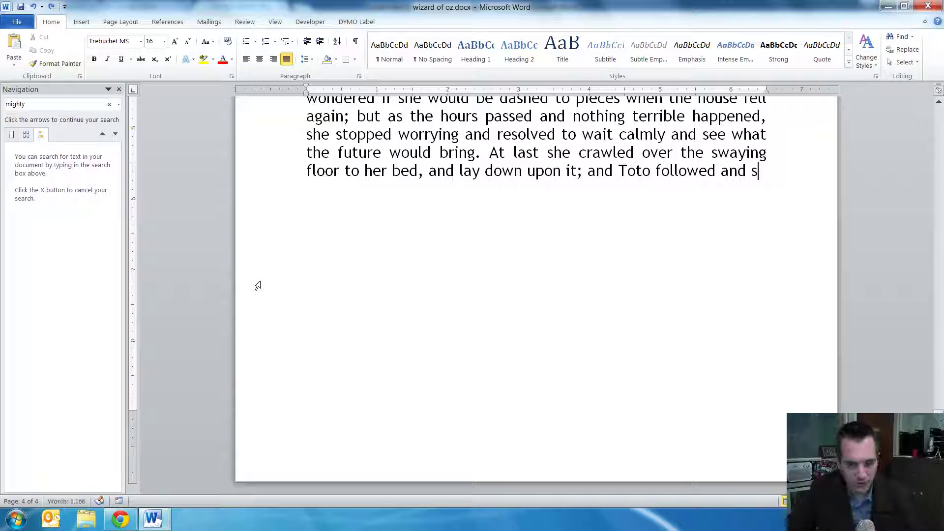
{"action": "key", "text": "ctrl+z"}
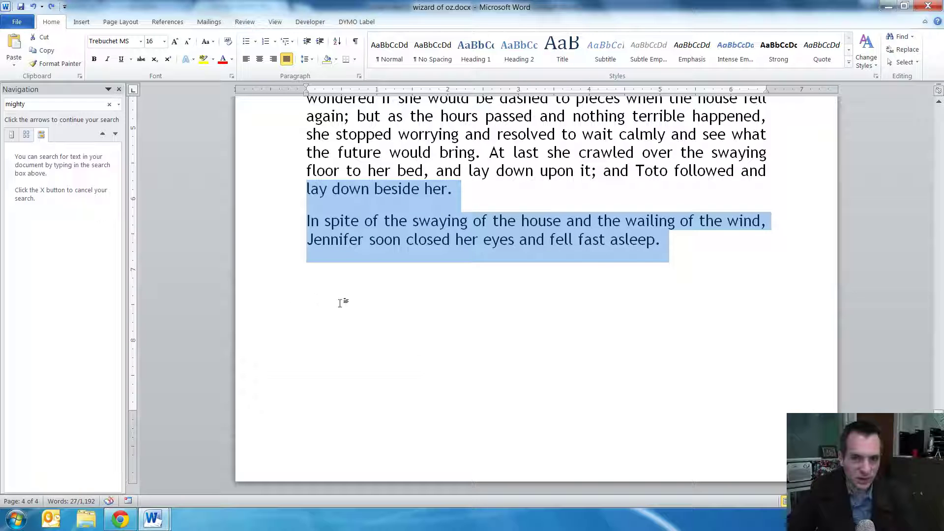
Type four lines of placeholder text below the final paragraph
{"action": "left_click", "coordinate": [339, 302]}
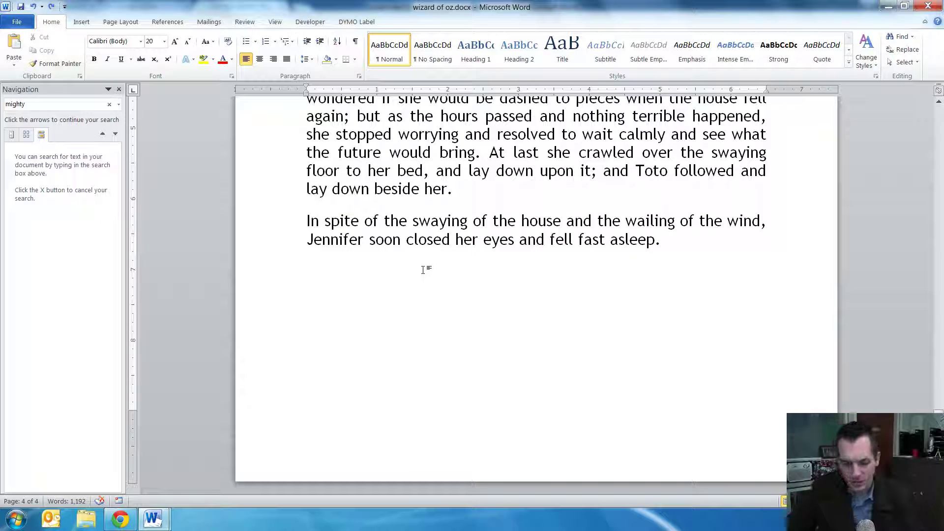
{"action": "type", "text": "Asdf sadf sad fsadfsadf sdaf"}
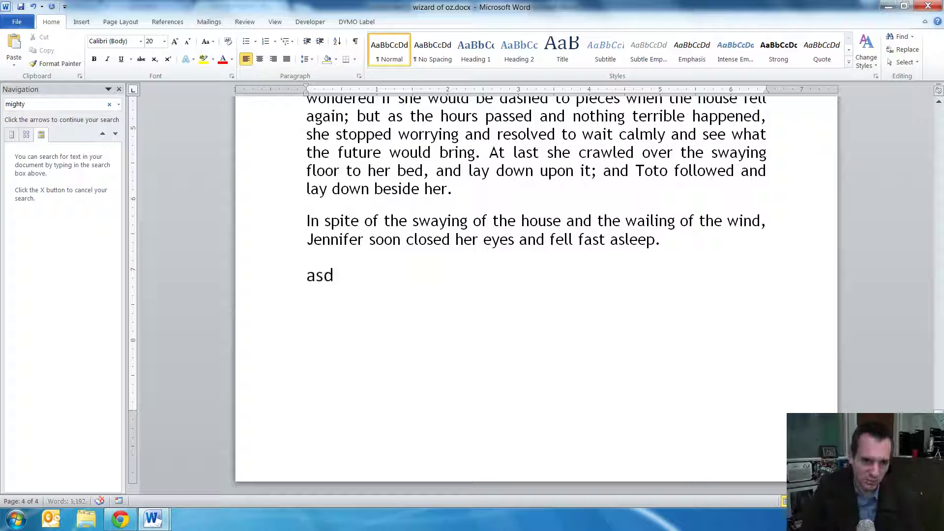
{"action": "key", "text": "Return"}
{"action": "type", "text": "Sad fsdaf asdfasdfdas asd"}
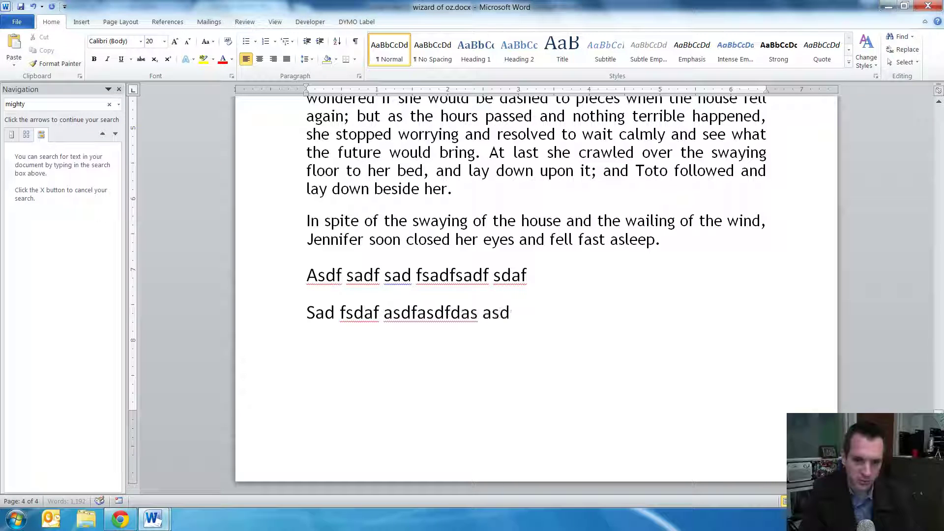
{"action": "key", "text": "Return"}
{"action": "type", "text": "Asd fgasdf sdaf asdfdsaf asd fasd sda"}
{"action": "key", "text": "Return"}
{"action": "type", "text": "F sdaf sad fdsaf asd fadsf sdafasdf ds"}
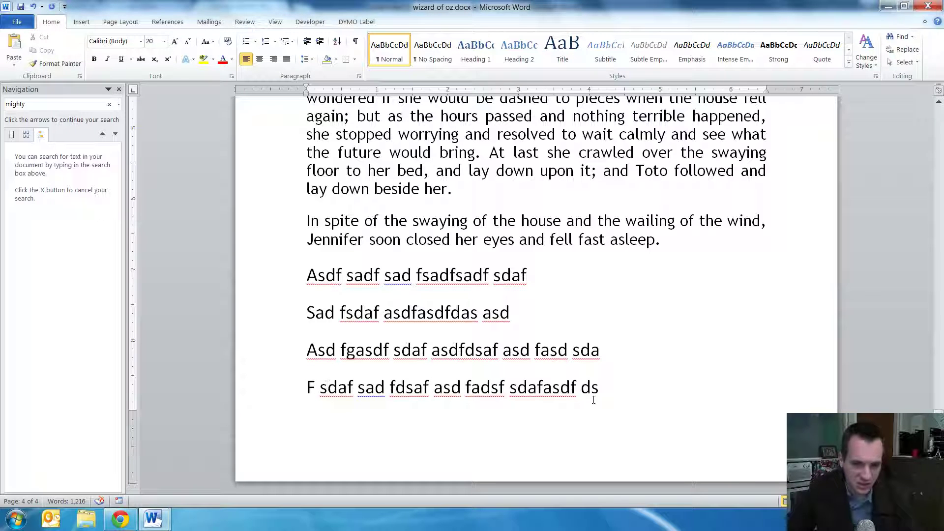
Undo and retype the placeholder lines, then use Ctrl+Z and Ctrl+Y to complete the last line again
{"action": "key", "text": "ctrl+z"}
{"action": "key", "text": "ctrl+z"}
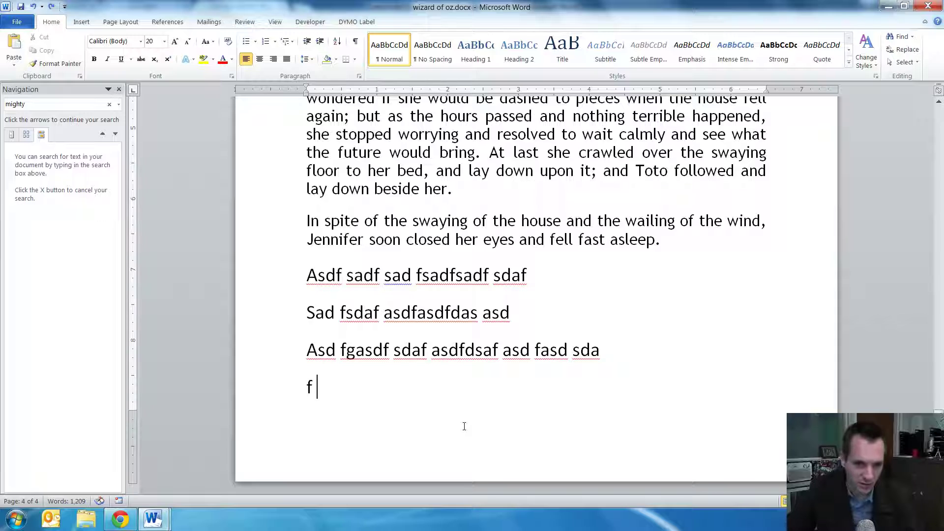
{"action": "key", "text": "ctrl+z"}
{"action": "key", "text": "ctrl+z"}
{"action": "key", "text": "ctrl+z"}
{"action": "key", "text": "ctrl+z"}
{"action": "key", "text": "ctrl+z"}
{"action": "key", "text": "ctrl+z"}
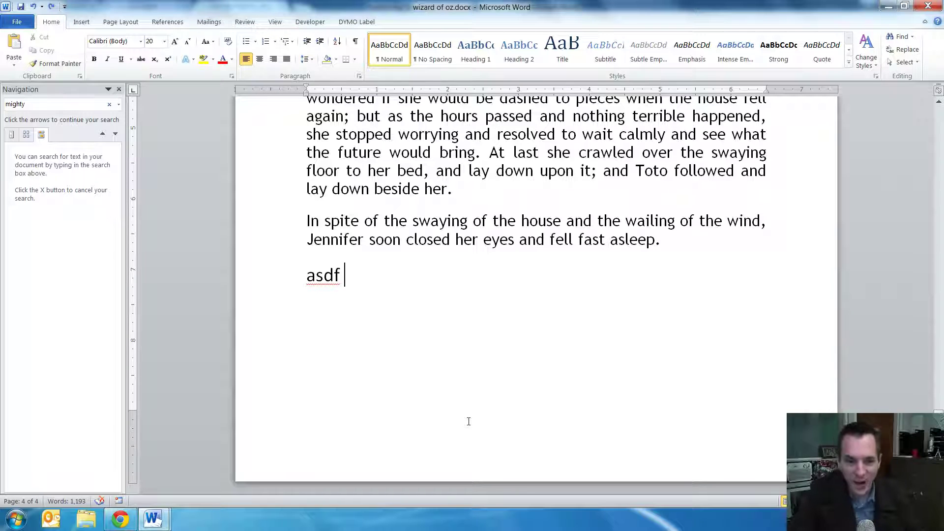
{"action": "type", "text": "sadf sad fsadfsadf sdaf"}
{"action": "key", "text": "Return"}
{"action": "type", "text": "Sad fsdaf asdfasdfdas asd"}
{"action": "key", "text": "Return"}
{"action": "type", "text": "Asd fgasdf sdaf asdfdsaf asd fasd sda"}
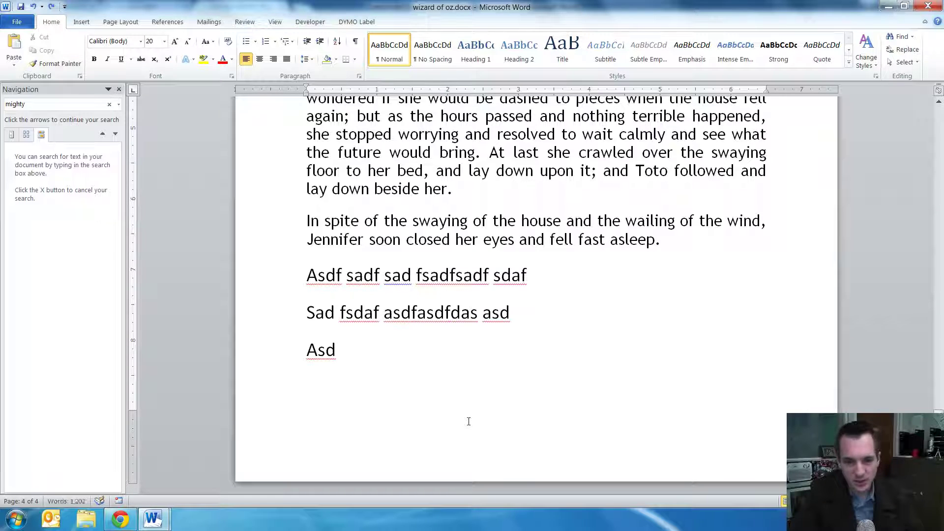
{"action": "key", "text": "Return"}
{"action": "type", "text": "F sdaf sad fdsaf asd fadsf sdafasdf ds"}
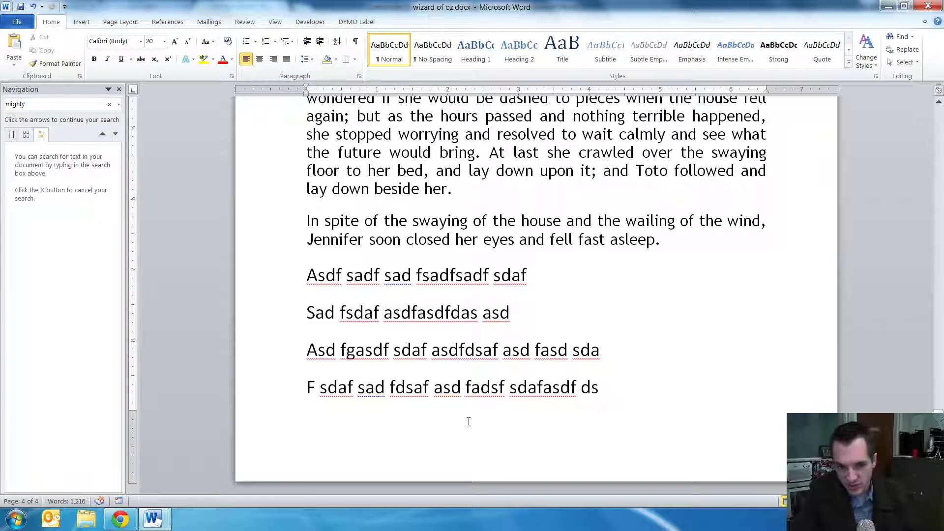
{"action": "key", "text": "ctrl+z"}
{"action": "key", "text": "ctrl+z"}
{"action": "key", "text": "ctrl+z"}
{"action": "key", "text": "ctrl+z"}
{"action": "key", "text": "ctrl+z"}
{"action": "key", "text": "ctrl+y"}
{"action": "key", "text": "ctrl+y"}
{"action": "key", "text": "ctrl+y"}
{"action": "key", "text": "ctrl+y"}
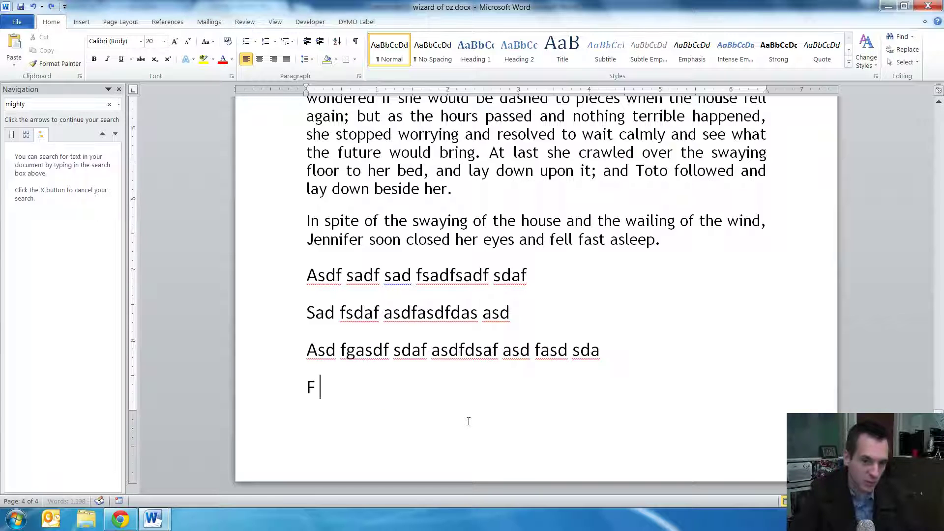
{"action": "key", "text": "ctrl+y"}
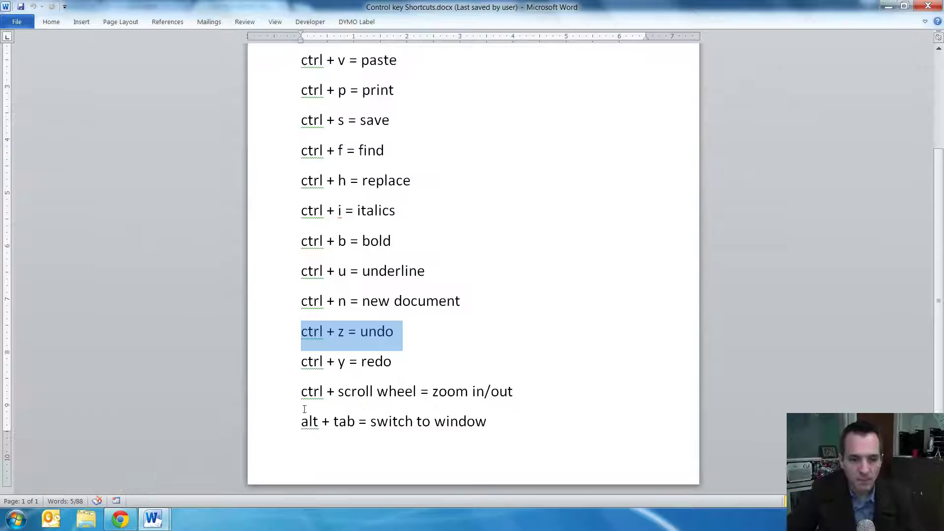
Highlight the zoom in/out line in the Control key Shortcuts list
{"action": "triple_click", "coordinate": [385, 389]}
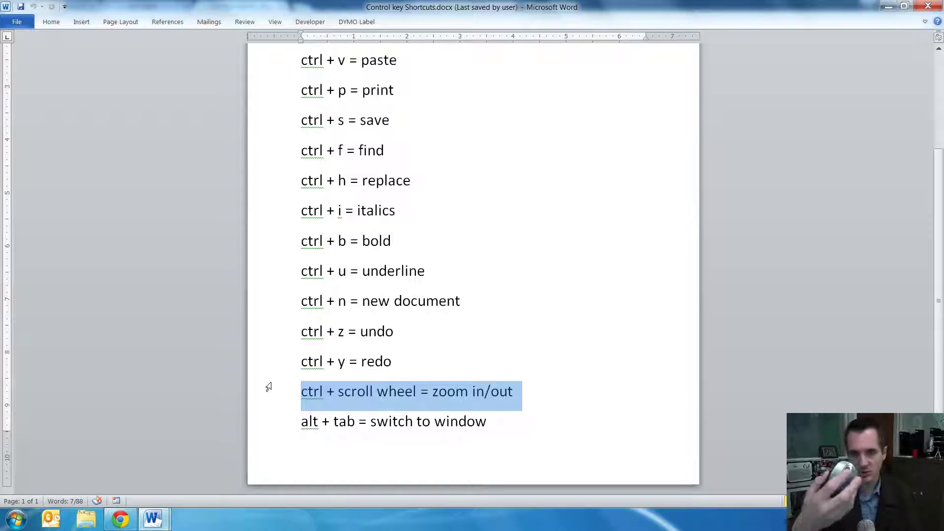
{"action": "scroll", "coordinate": [269, 387], "scroll_direction": "up", "scroll_amount": 1}
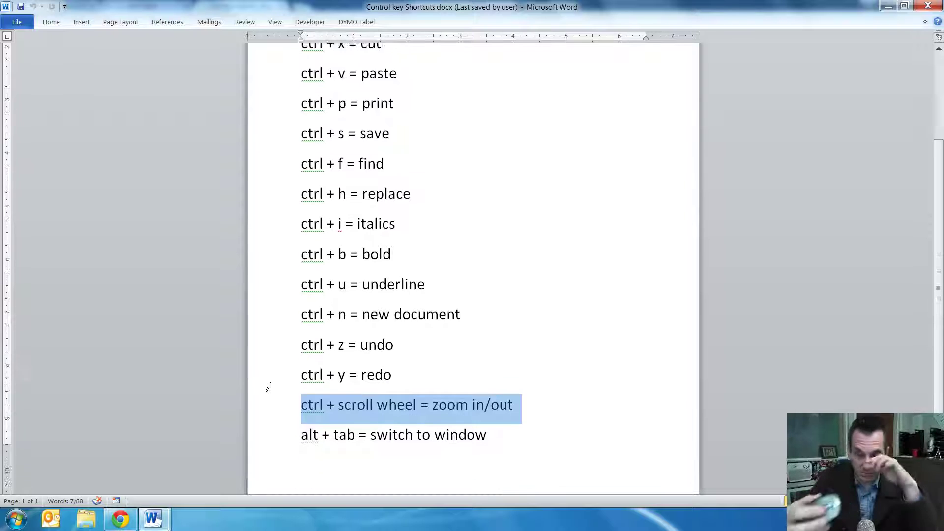
{"action": "scroll", "coordinate": [269, 387], "scroll_direction": "up", "scroll_amount": 2}
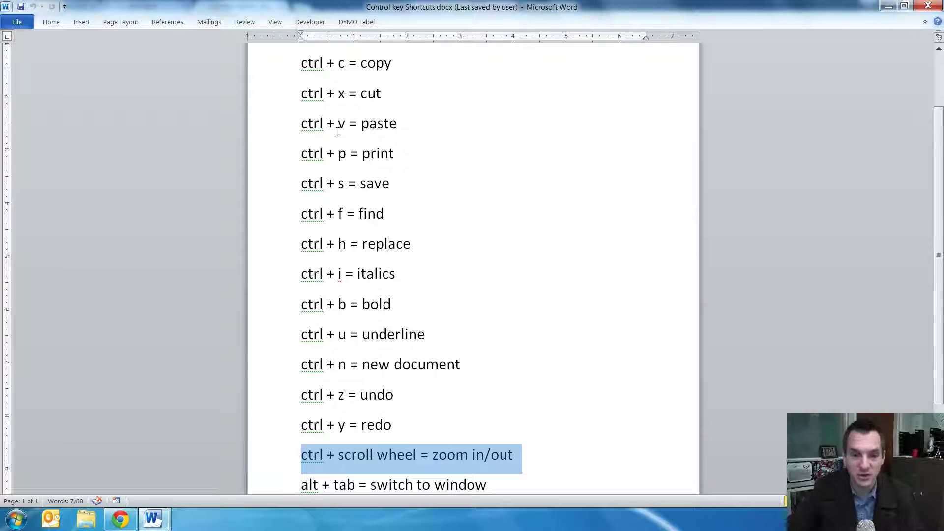
{"action": "scroll", "coordinate": [432, 252], "scroll_direction": "up", "scroll_amount": 4}
{"action": "left_click", "coordinate": [414, 210]}
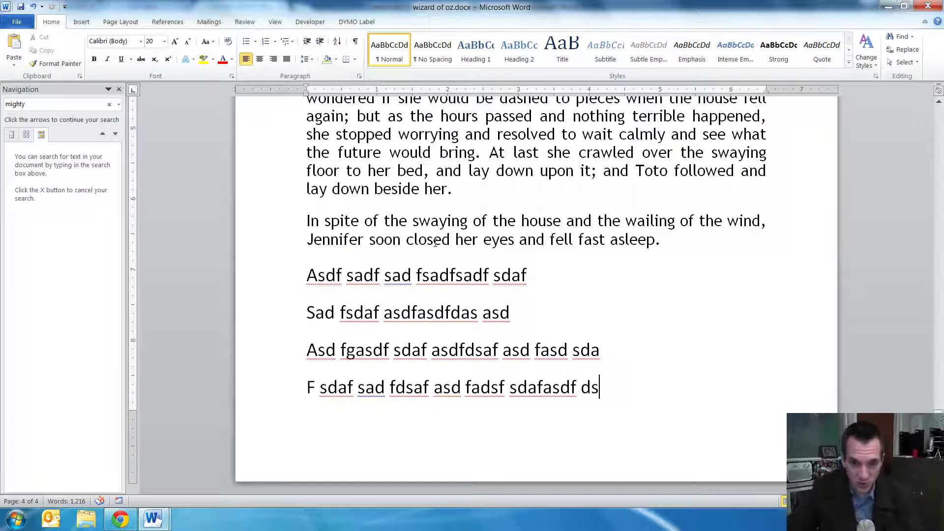
Ctrl+scroll the Oz document out to four page thumbnails and back in
{"action": "scroll", "coordinate": [436, 243], "scroll_direction": "down", "scroll_amount": 5, "text": "ctrl"}
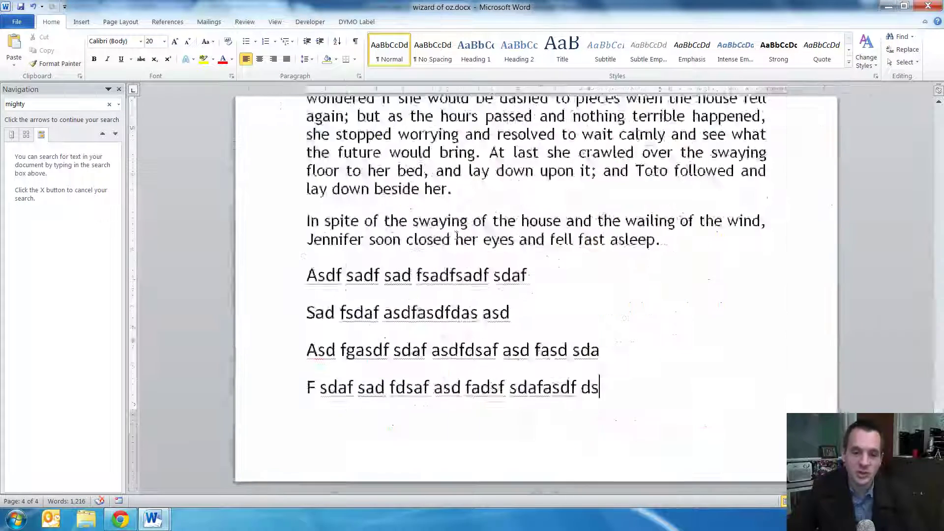
{"action": "scroll", "coordinate": [457, 238], "scroll_direction": "down", "scroll_amount": 10, "text": "ctrl"}
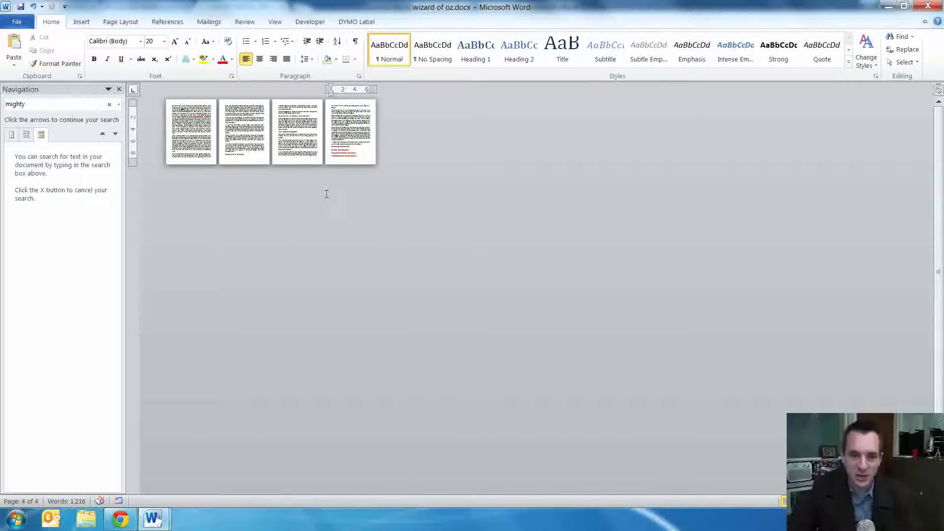
{"action": "scroll", "coordinate": [326, 194], "scroll_direction": "up", "scroll_amount": 10, "text": "ctrl"}
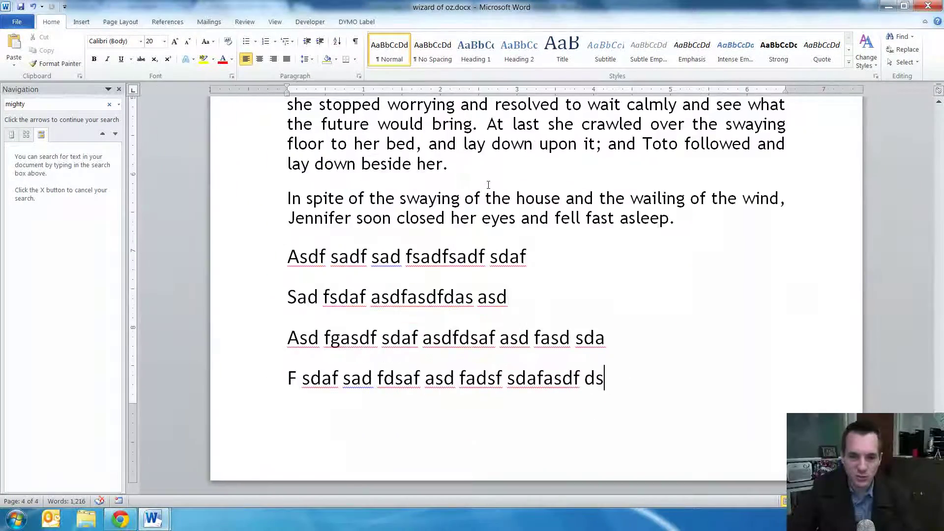
{"action": "scroll", "coordinate": [500, 180], "scroll_direction": "down", "scroll_amount": 2, "text": "ctrl"}
{"action": "left_click", "coordinate": [120, 519]}
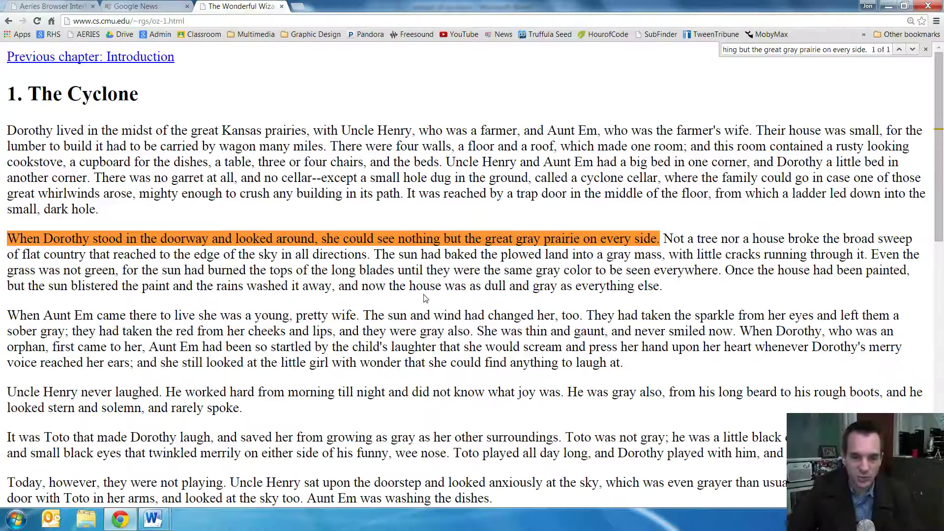
Ctrl+scroll to enlarge the Cyclone page text, toggle F11 full screen on and off, and return to Word
{"action": "scroll", "coordinate": [448, 277], "scroll_direction": "up", "scroll_amount": 9, "text": "ctrl"}
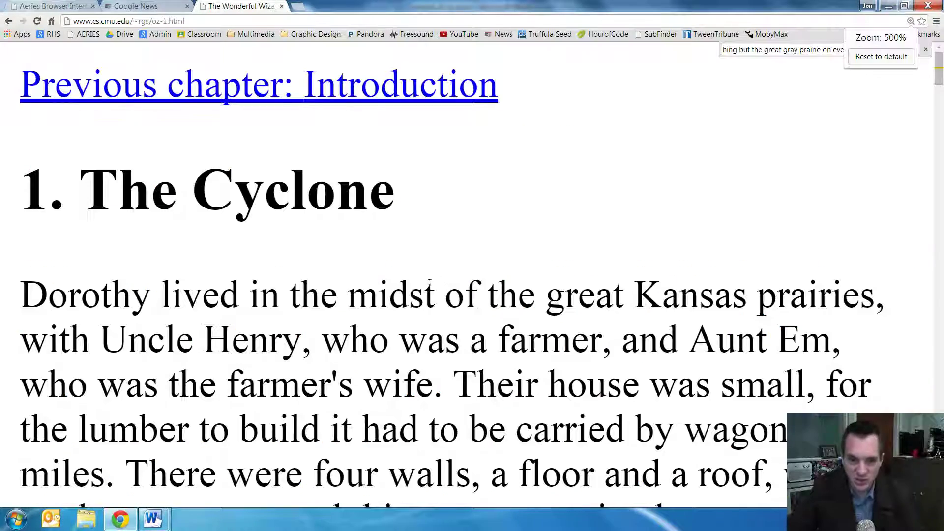
{"action": "scroll", "coordinate": [436, 266], "scroll_direction": "down", "scroll_amount": 16, "text": "ctrl"}
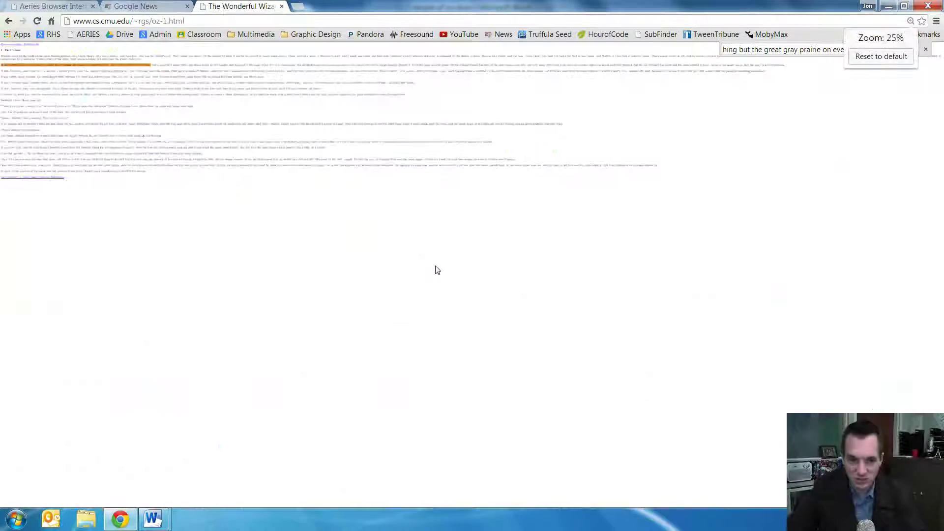
{"action": "scroll", "coordinate": [437, 267], "scroll_direction": "up", "scroll_amount": 15, "text": "ctrl"}
{"action": "scroll", "coordinate": [437, 265], "scroll_direction": "down", "scroll_amount": 4, "text": "ctrl"}
{"action": "scroll", "coordinate": [436, 263], "scroll_direction": "up", "scroll_amount": 3, "text": "ctrl"}
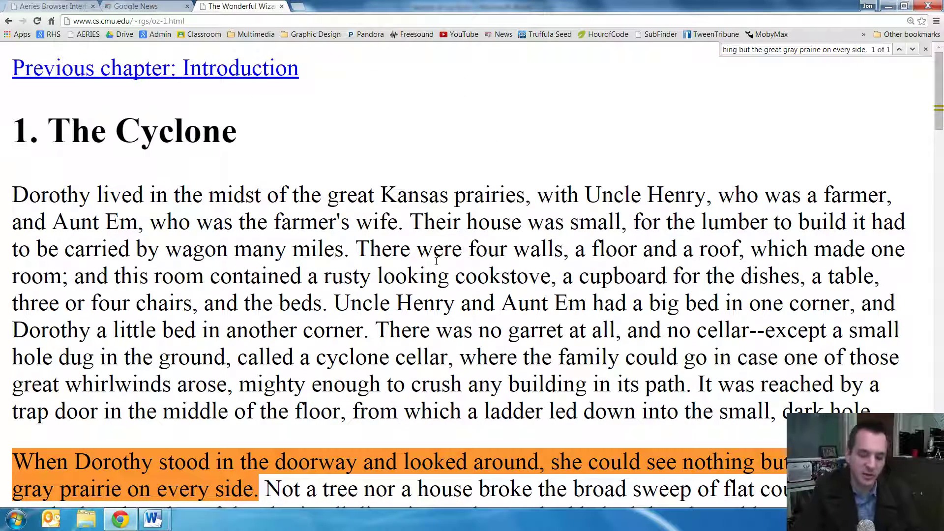
{"action": "key", "text": "F11"}
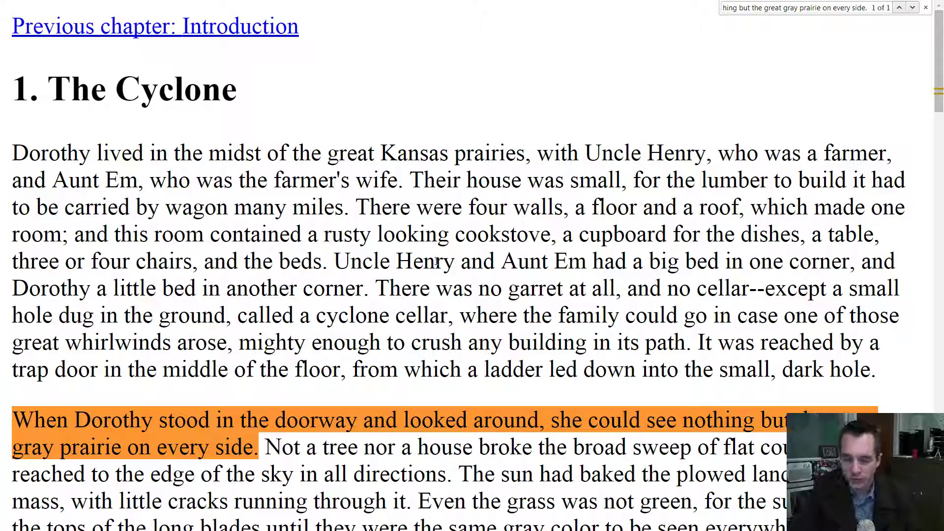
{"action": "key", "text": "F11"}
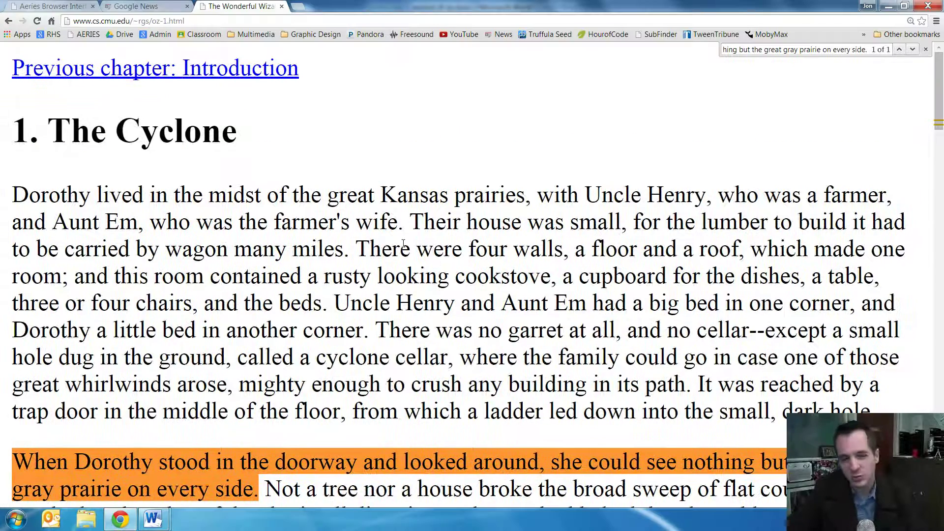
{"action": "key", "text": "alt+Tab"}
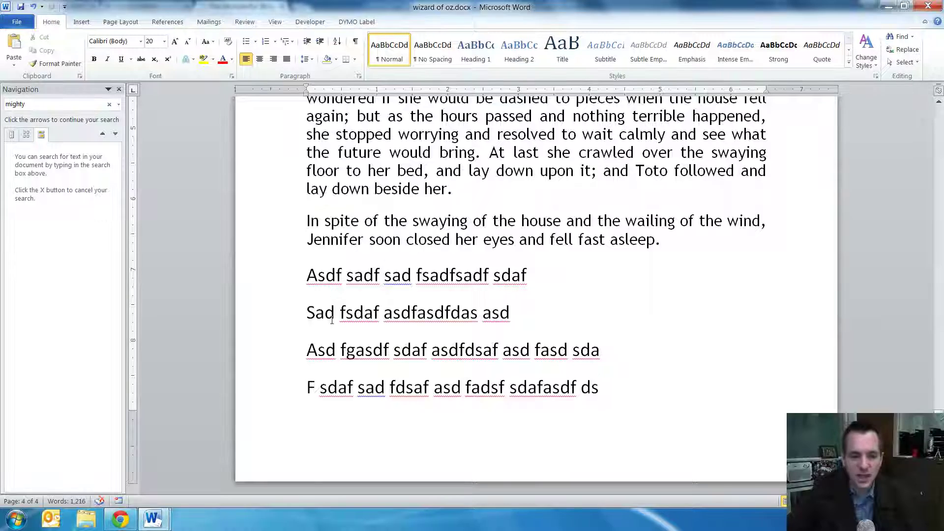
Bring up the Control key Shortcuts document and highlight its alt + tab switch-window line
{"action": "mouse_move", "coordinate": [153, 519]}
{"action": "left_click", "coordinate": [89, 450]}
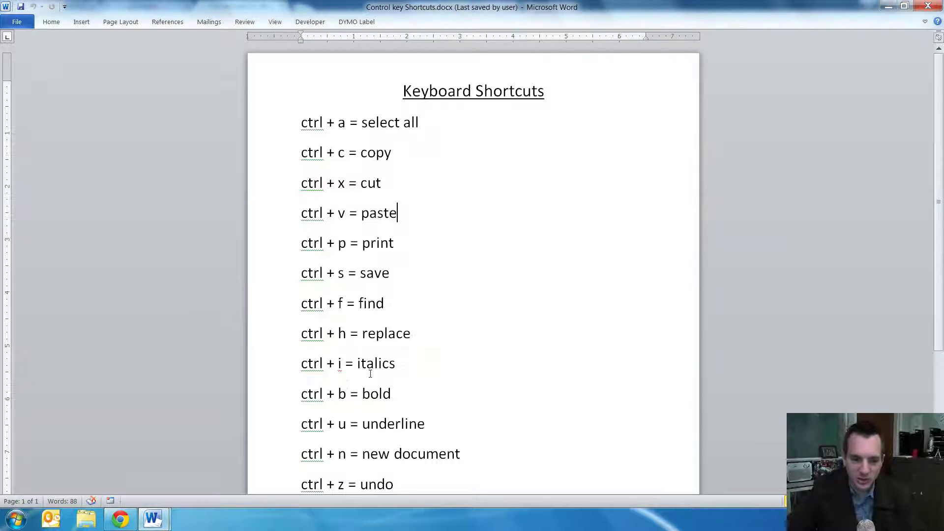
{"action": "double_click", "coordinate": [392, 423]}
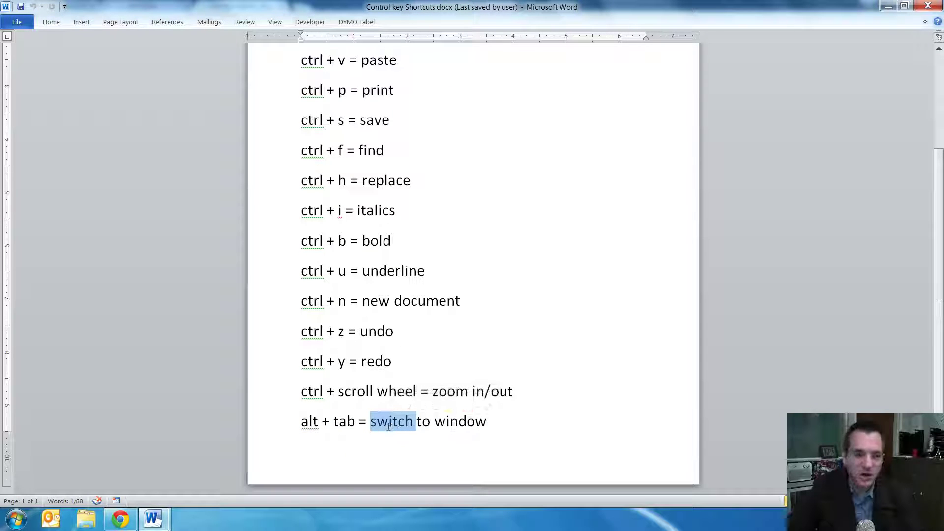
{"action": "triple_click", "coordinate": [388, 426]}
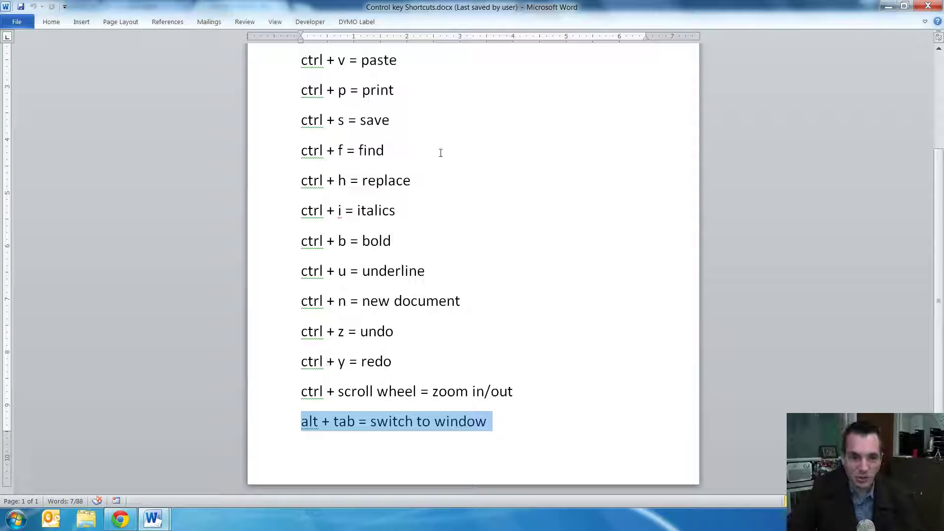
Alt+Tab back and forth between the Oz document and the shortcuts list
{"action": "key", "text": "alt+Tab"}
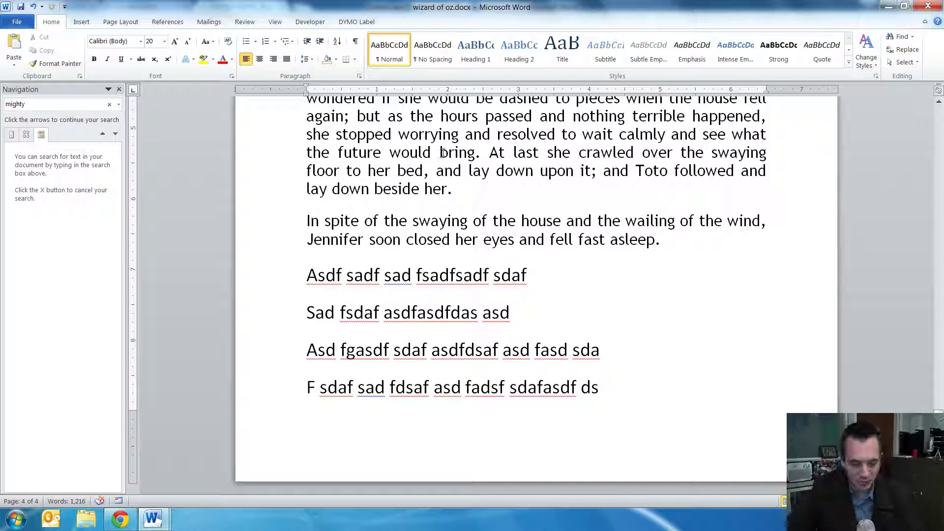
{"action": "key", "text": "alt+Tab"}
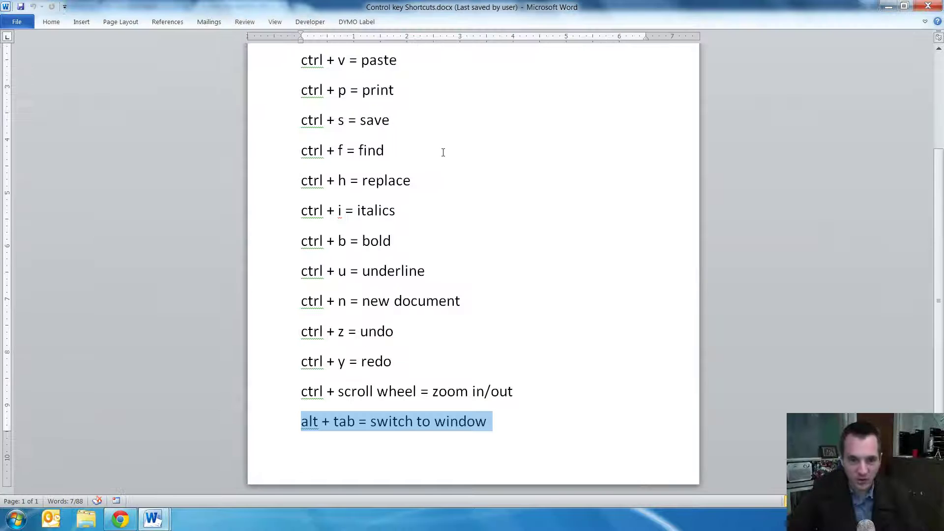
{"action": "key", "text": "alt+Tab"}
{"action": "key", "text": "alt+Tab"}
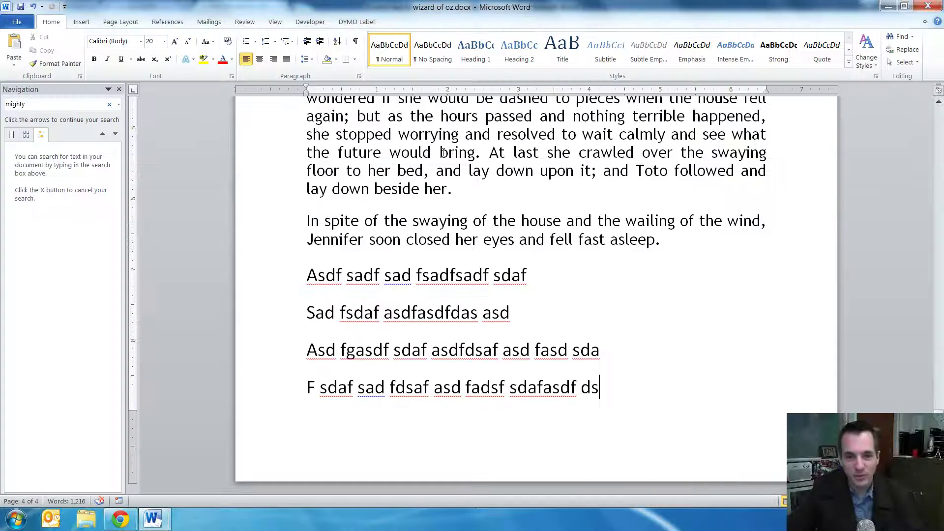
{"action": "key", "text": "alt+Tab"}
{"action": "key", "text": "alt+Tab"}
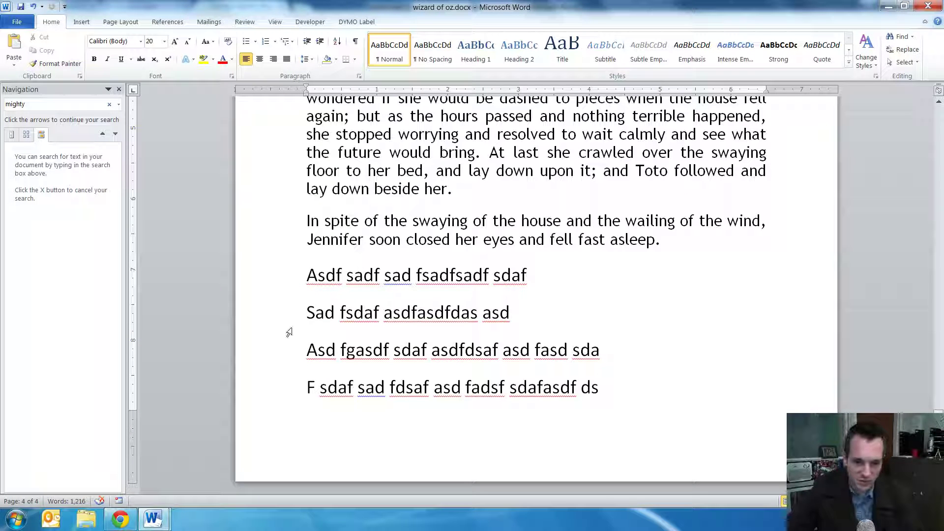
{"action": "mouse_move", "coordinate": [120, 519]}
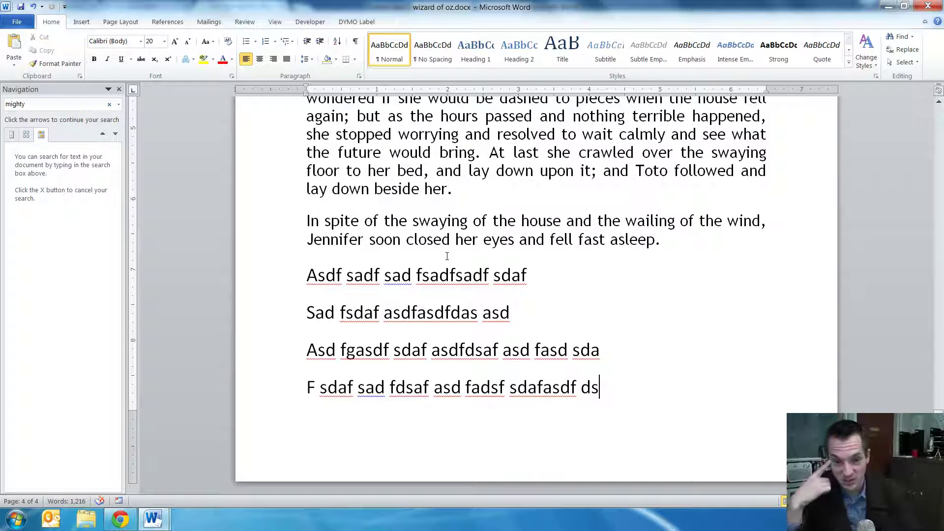
Cycle Alt+Tab through the Oz document and Oz web page, then clear the shortcuts list selection
{"action": "key", "text": "alt+Tab"}
{"action": "key", "text": "alt+Tab"}
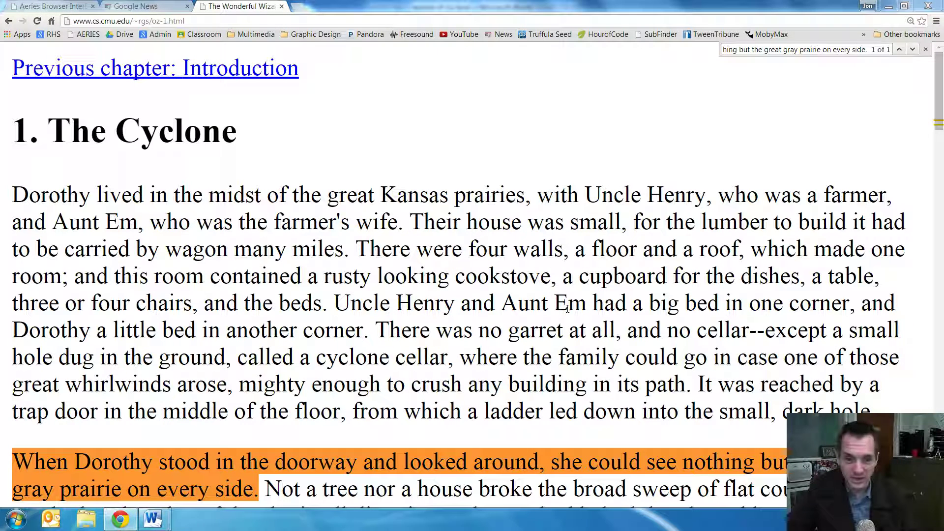
{"action": "key", "text": "alt+Tab"}
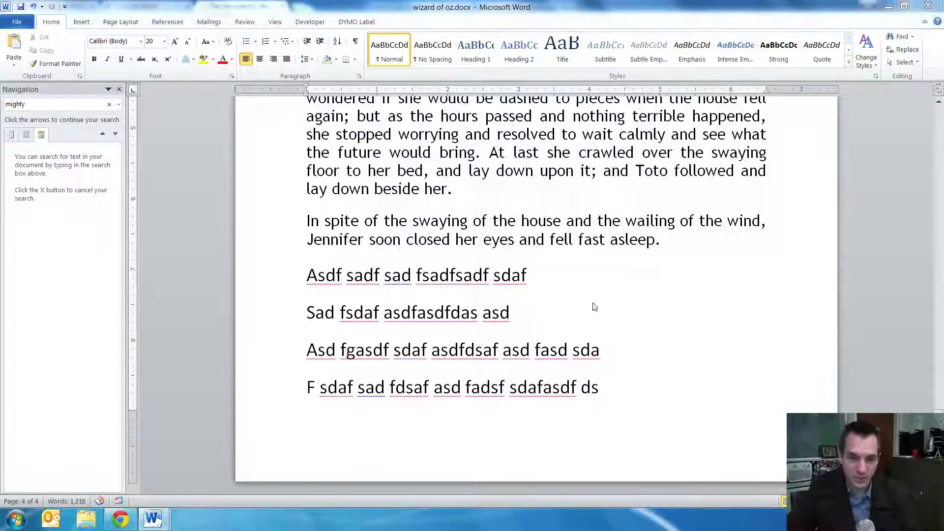
{"action": "key", "text": "alt+Tab"}
{"action": "key", "text": "alt+Tab"}
{"action": "key", "text": "alt+Tab"}
{"action": "key", "text": "alt+Tab"}
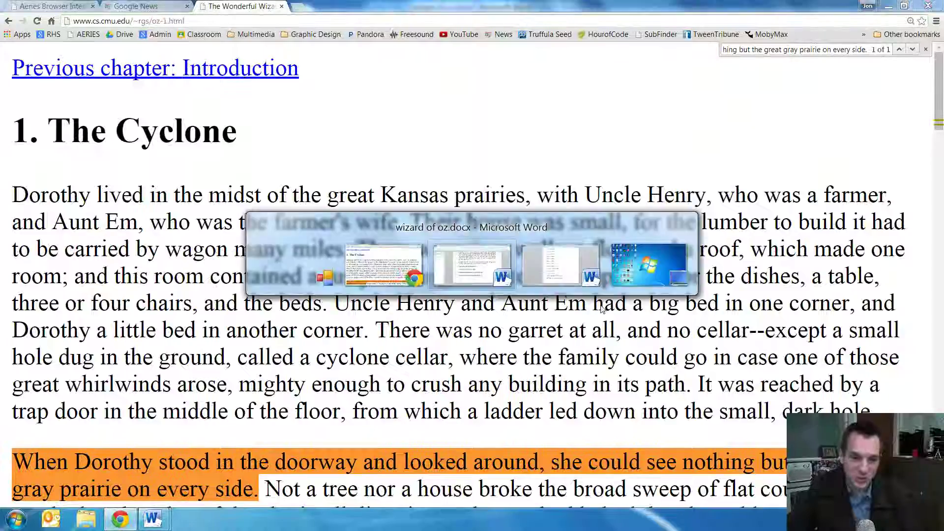
{"action": "key", "text": "alt+Tab"}
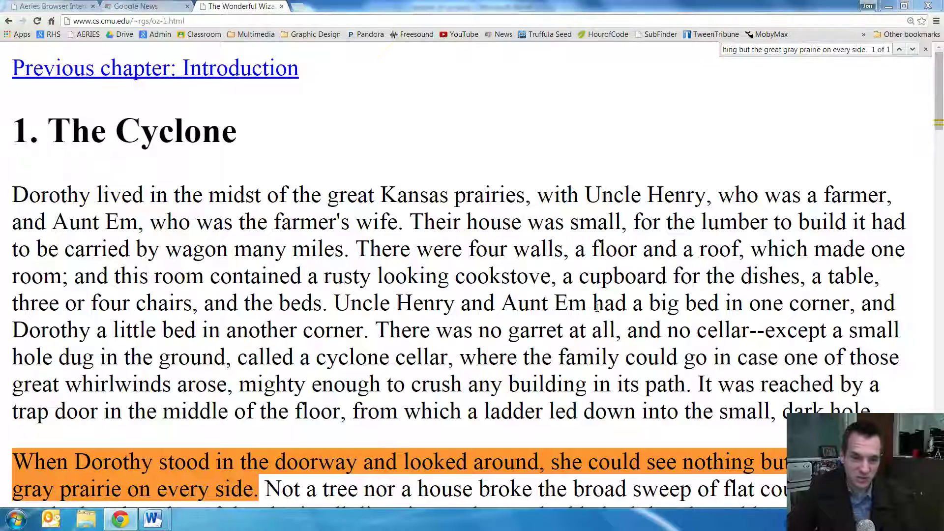
{"action": "key", "text": "alt+Tab"}
{"action": "key", "text": "alt+Tab"}
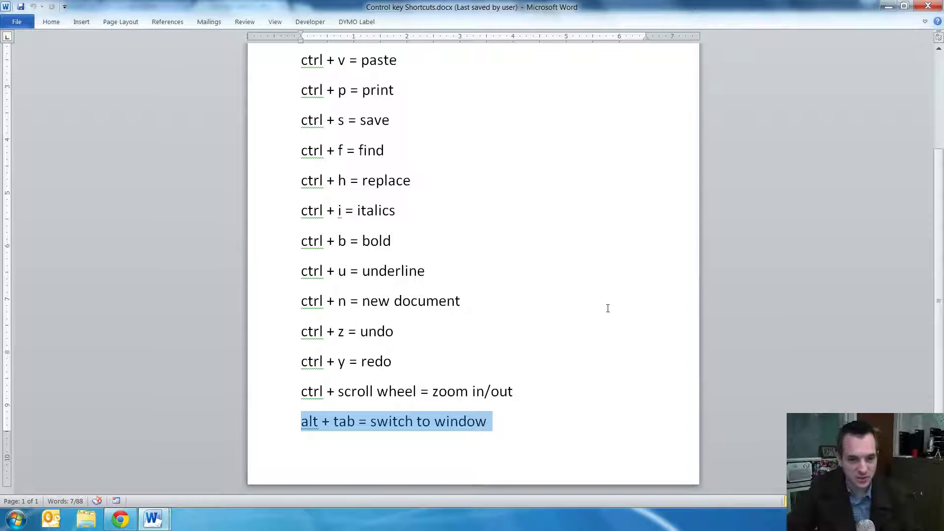
{"action": "scroll", "coordinate": [608, 308], "scroll_direction": "up", "scroll_amount": 5}
{"action": "left_click", "coordinate": [608, 308]}
{"action": "scroll", "coordinate": [608, 308], "scroll_direction": "down", "scroll_amount": 4}
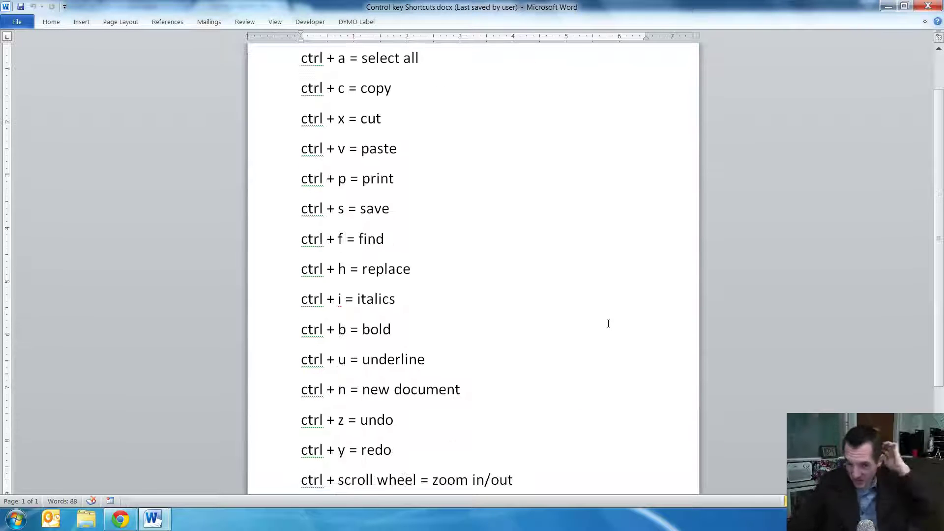